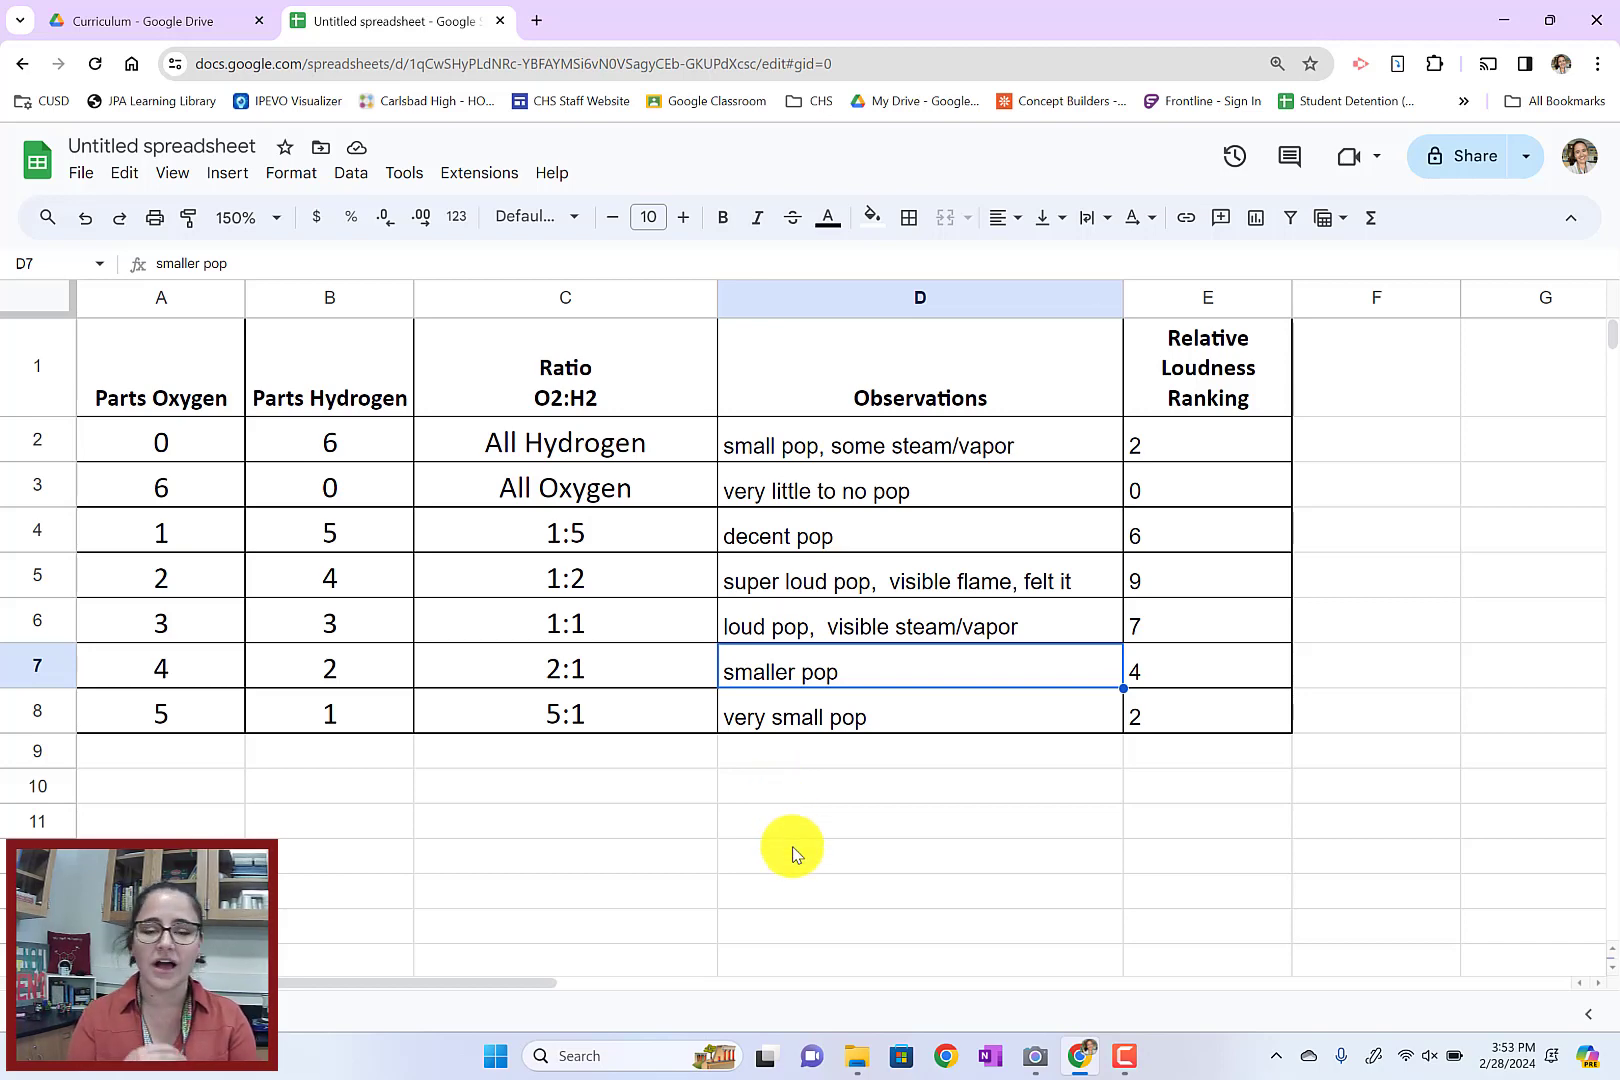
Widen the Ratio and Observations columns slightly
{"action": "left_click", "coordinate": [194, 355]}
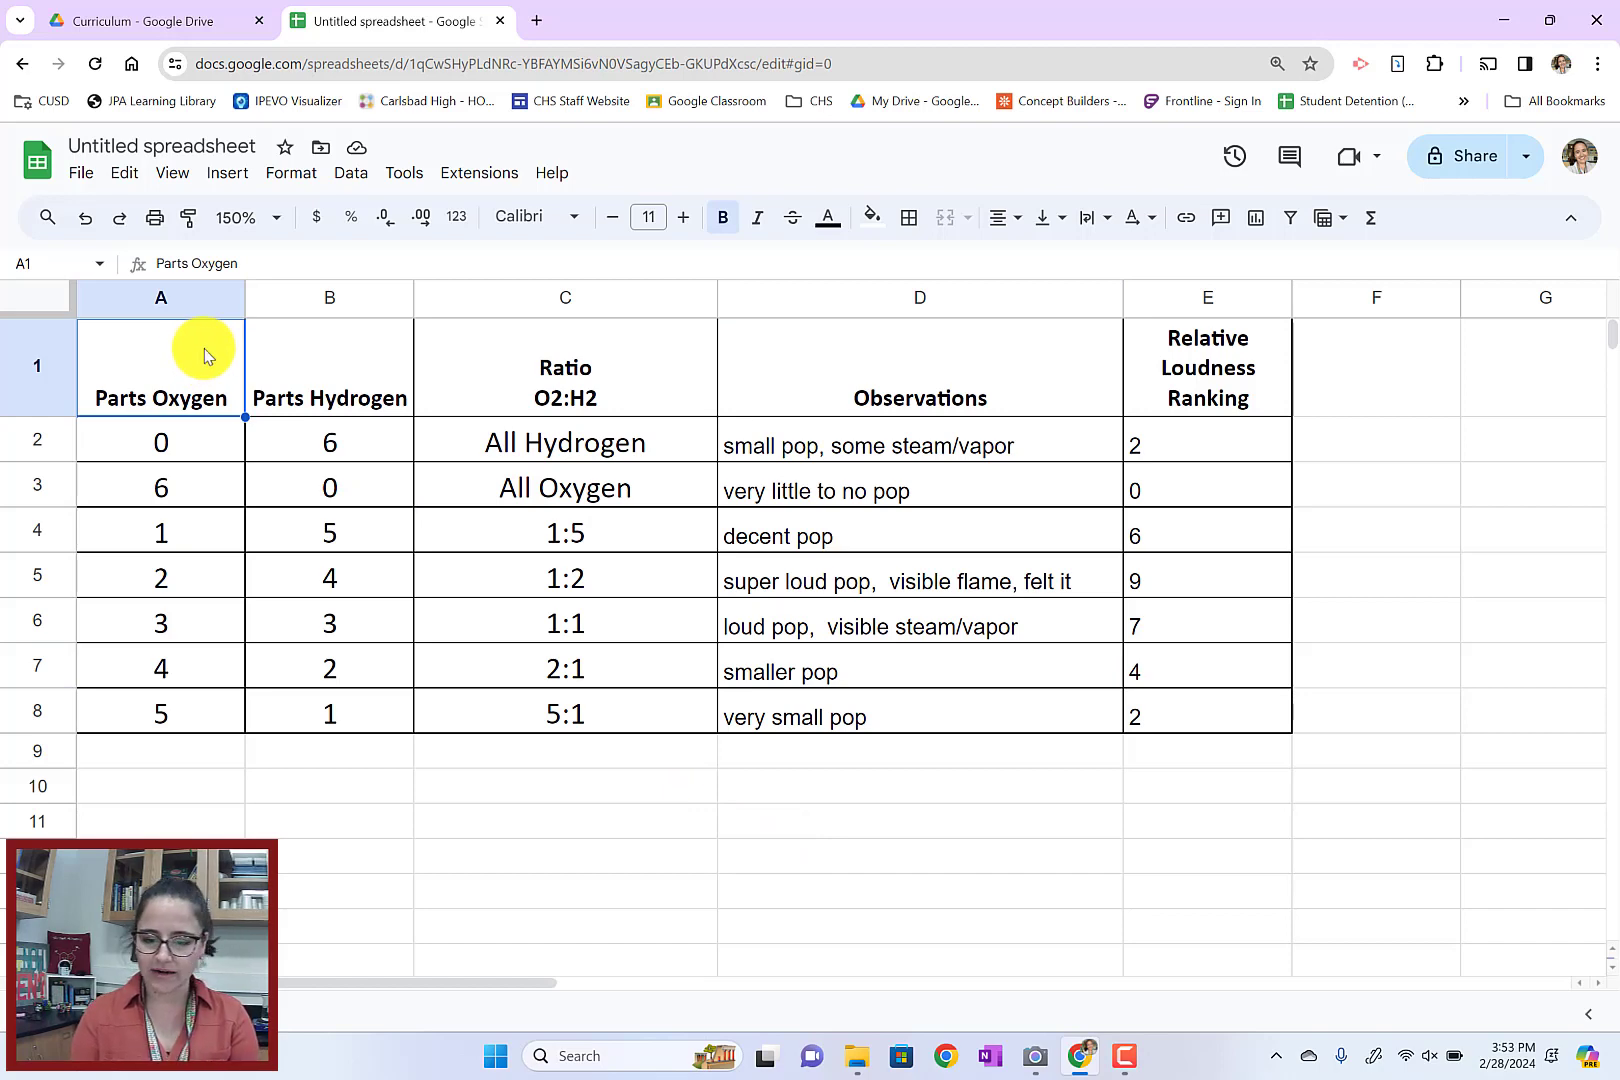
{"action": "left_click_drag", "start_coordinate": [718, 298], "coordinate": [769, 289]}
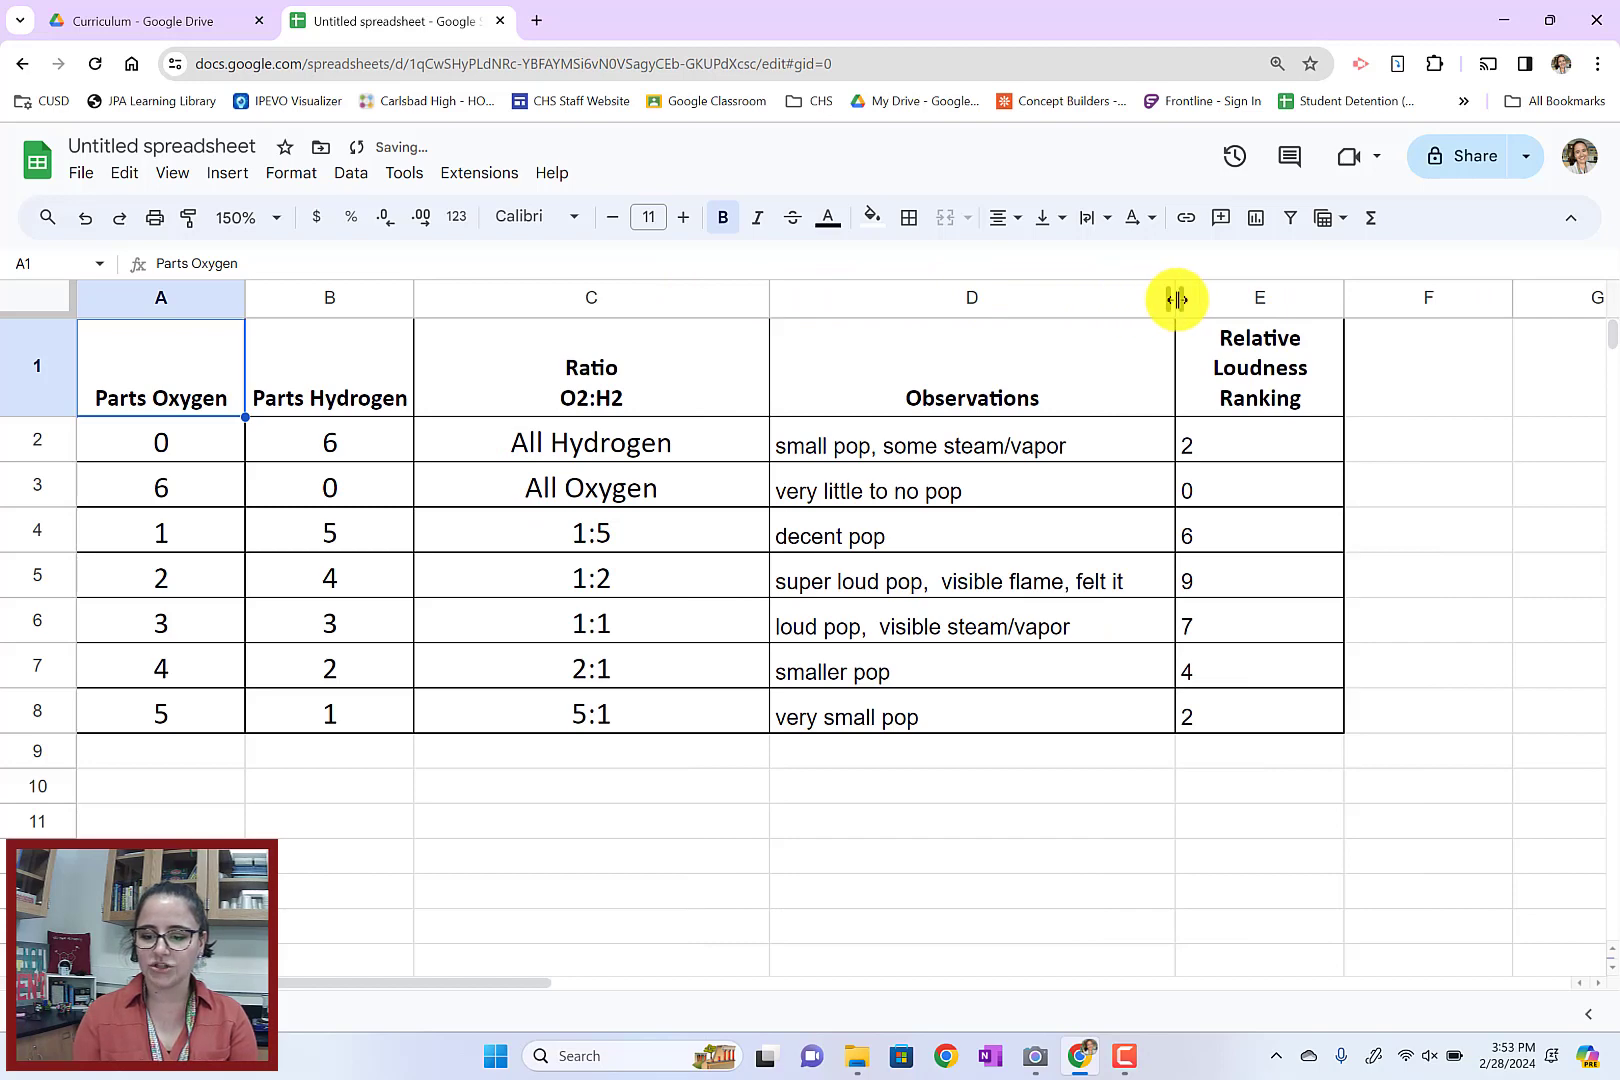
{"action": "mouse_move", "coordinate": [1175, 297]}
{"action": "left_mouse_down"}
{"action": "mouse_move", "coordinate": [1124, 300]}
{"action": "mouse_move", "coordinate": [1182, 305]}
{"action": "left_mouse_up"}
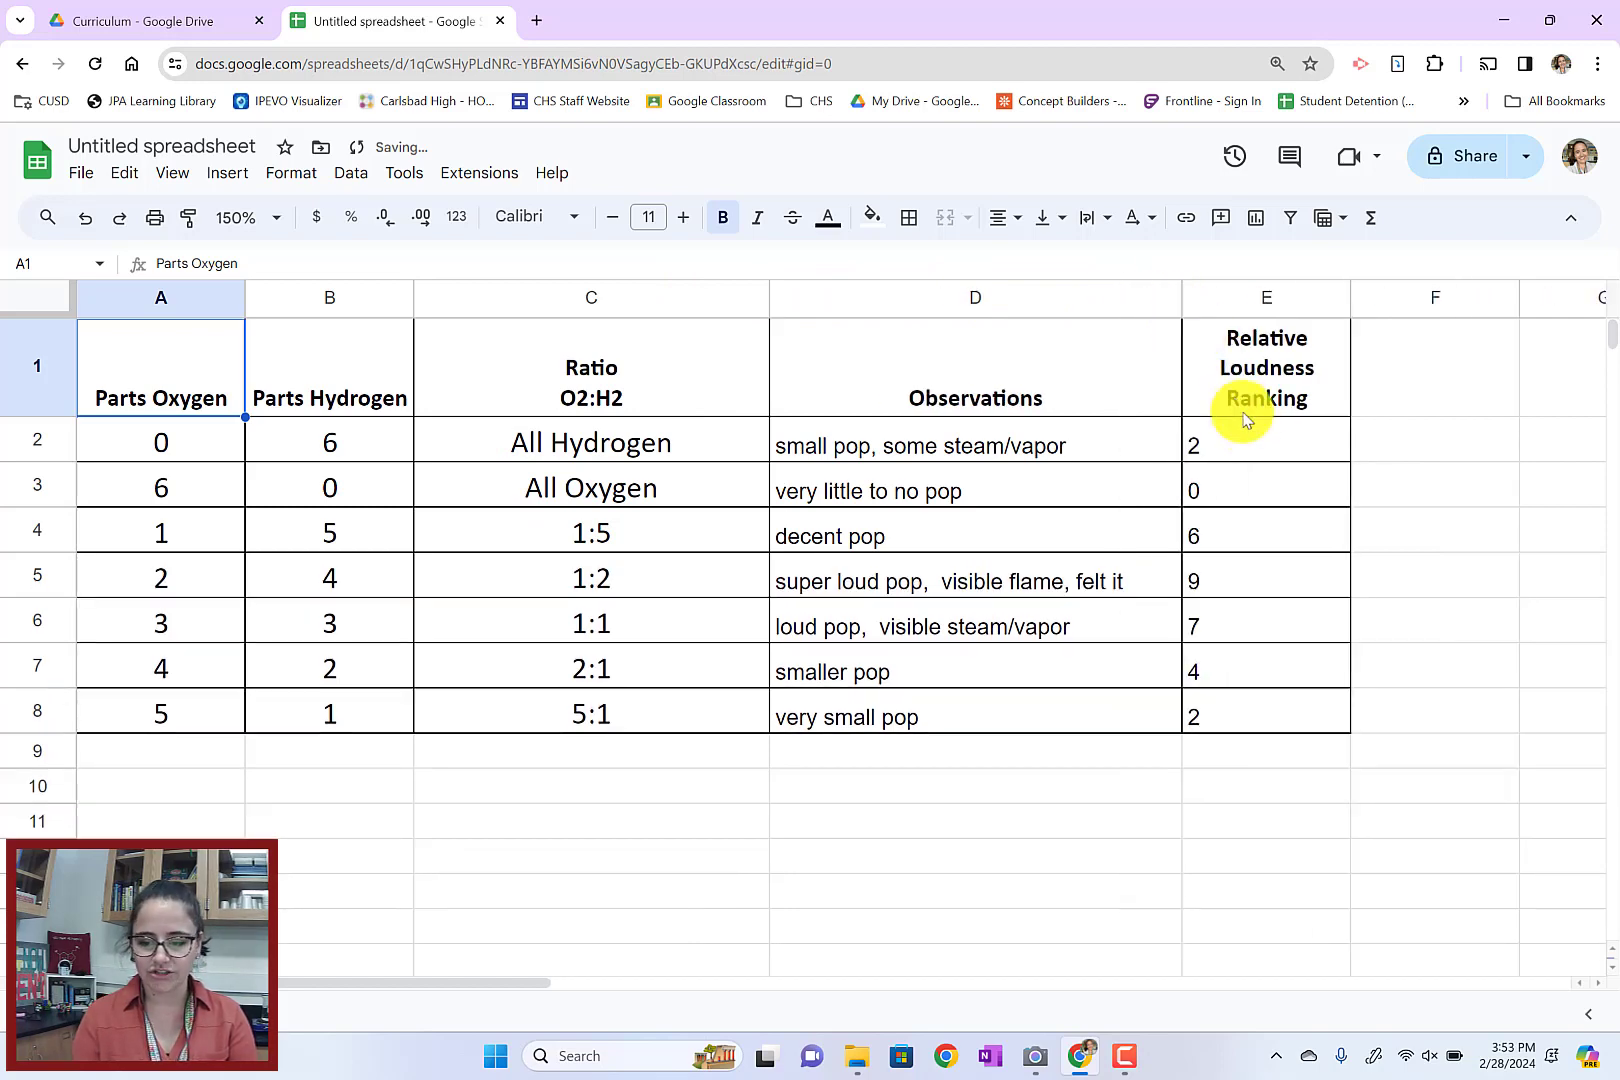
Center the Relative Loudness Ranking values in E2:E8 horizontally
{"action": "left_click_drag", "start_coordinate": [1266, 451], "coordinate": [1280, 718]}
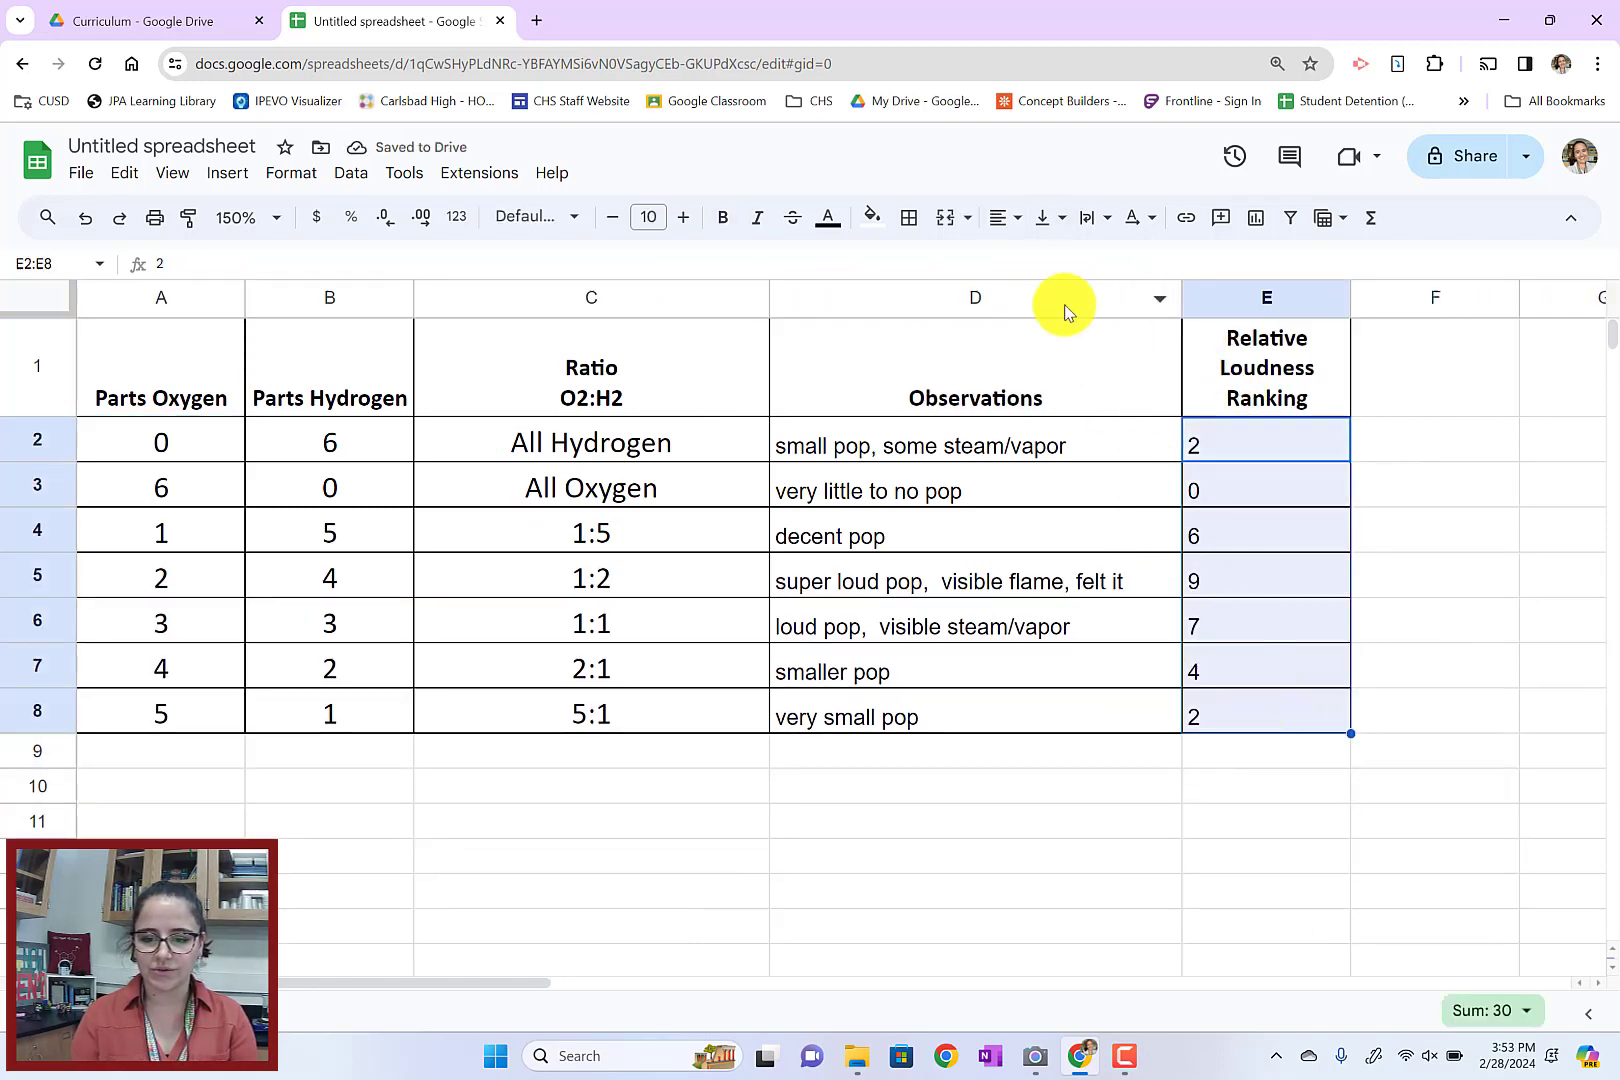
{"action": "left_click", "coordinate": [1018, 222]}
{"action": "left_click", "coordinate": [1040, 260]}
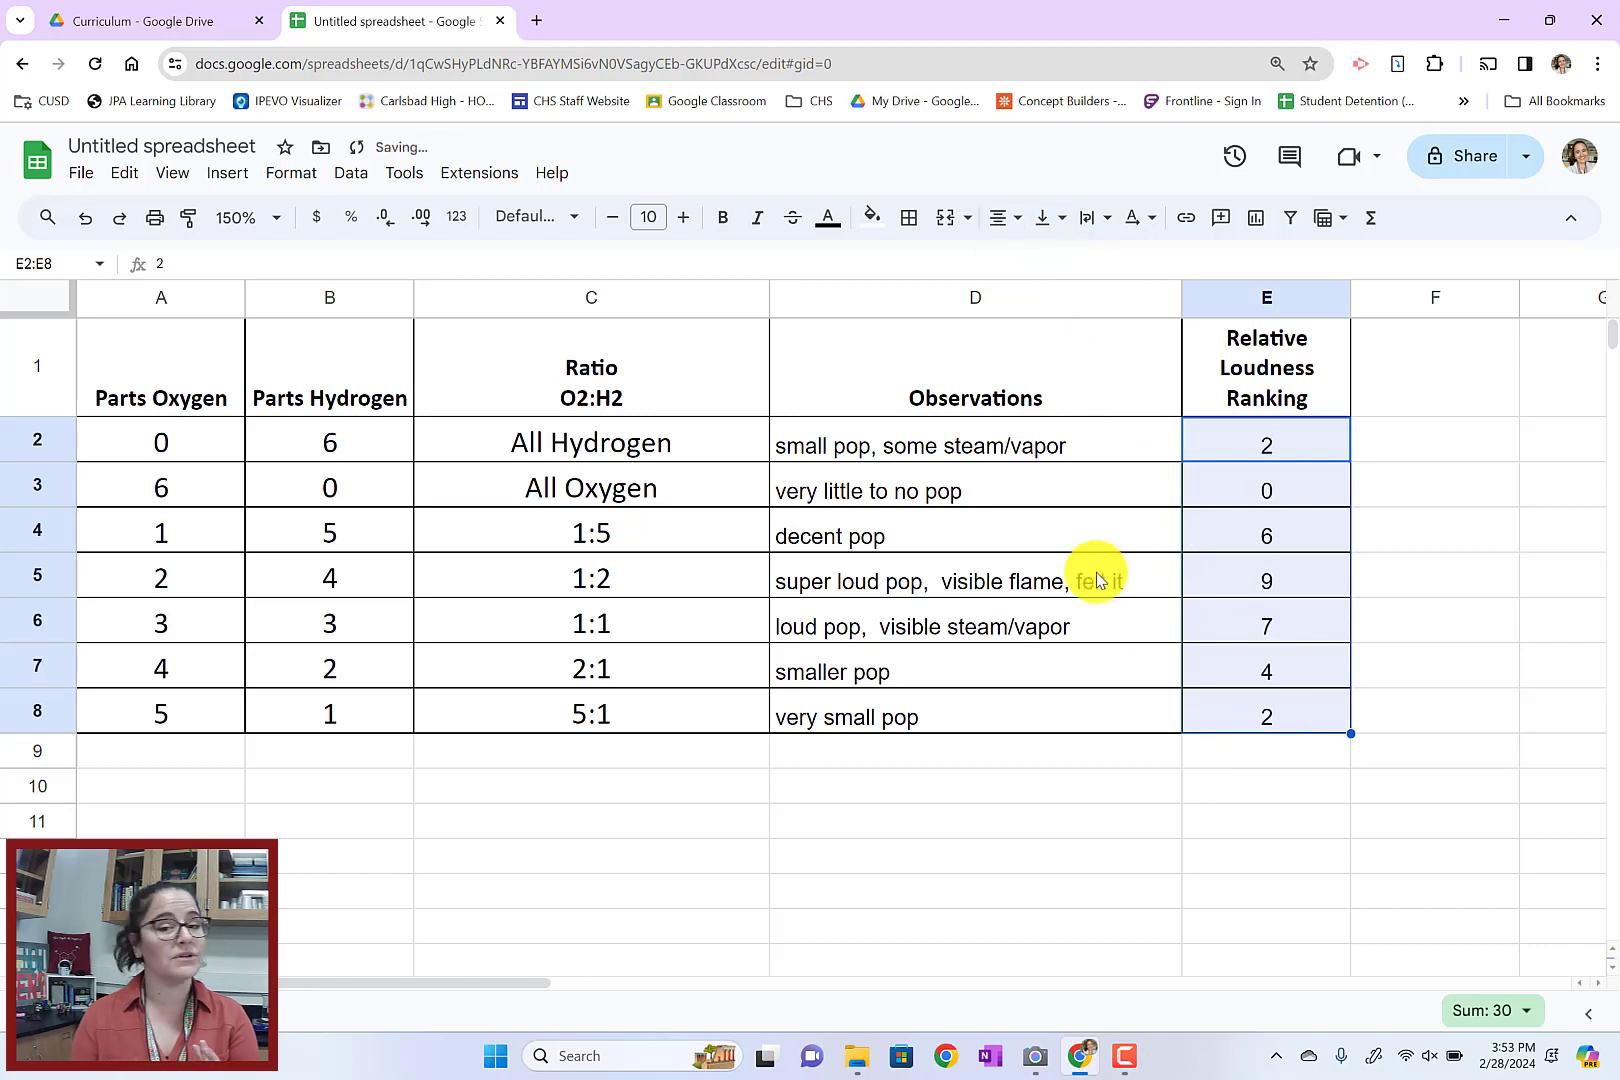
{"action": "left_click", "coordinate": [1116, 684]}
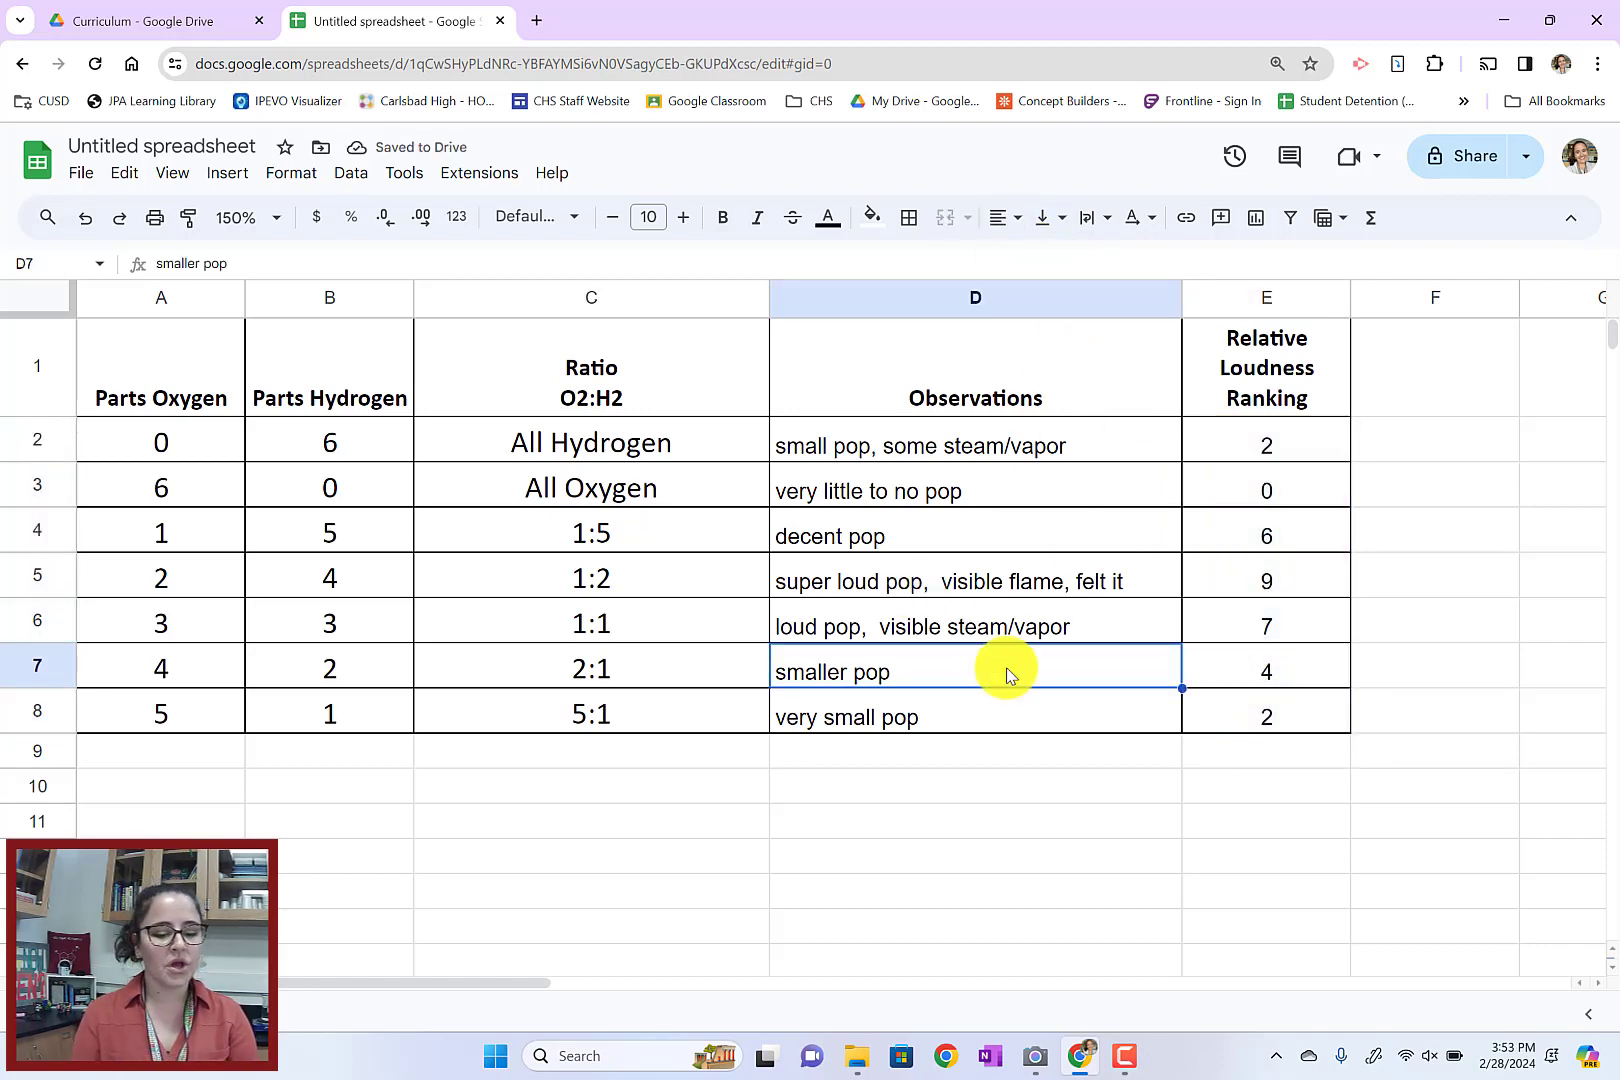
Insert a column chart of Relative Loudness Ranking against Ratio from ranges C1:C8 and E1:E8, and close its settings
{"action": "left_click", "coordinate": [651, 365]}
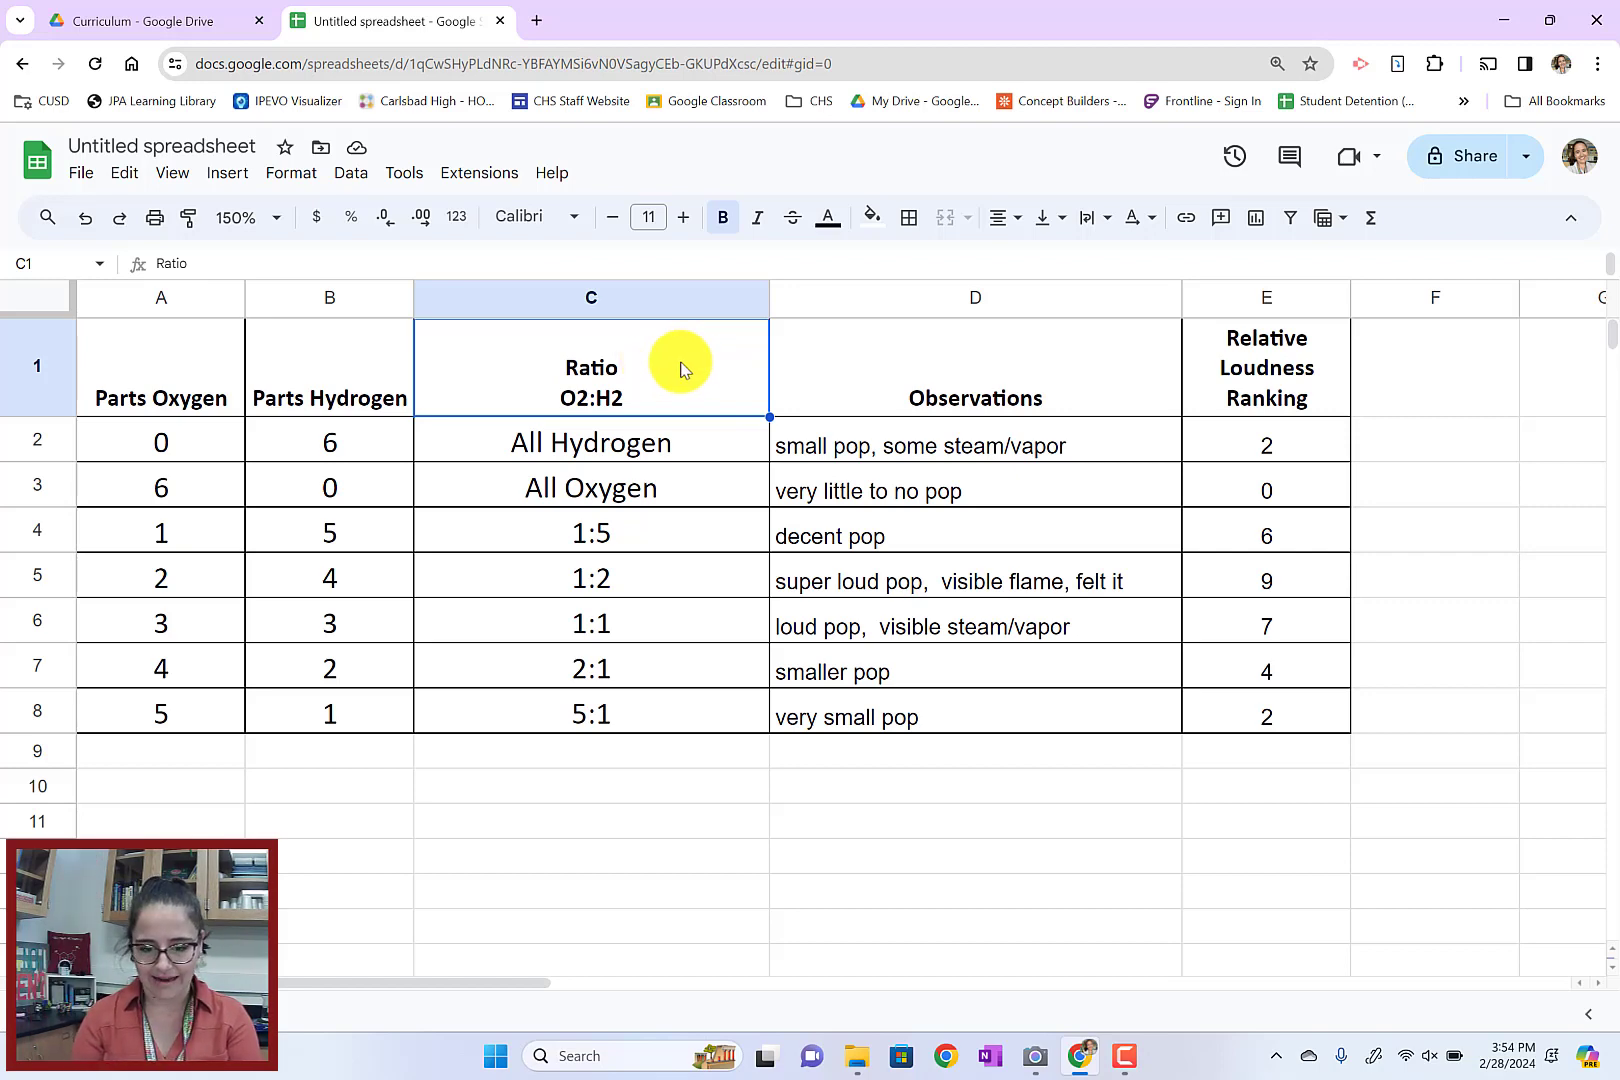
{"action": "left_click_drag", "start_coordinate": [680, 365], "coordinate": [685, 701]}
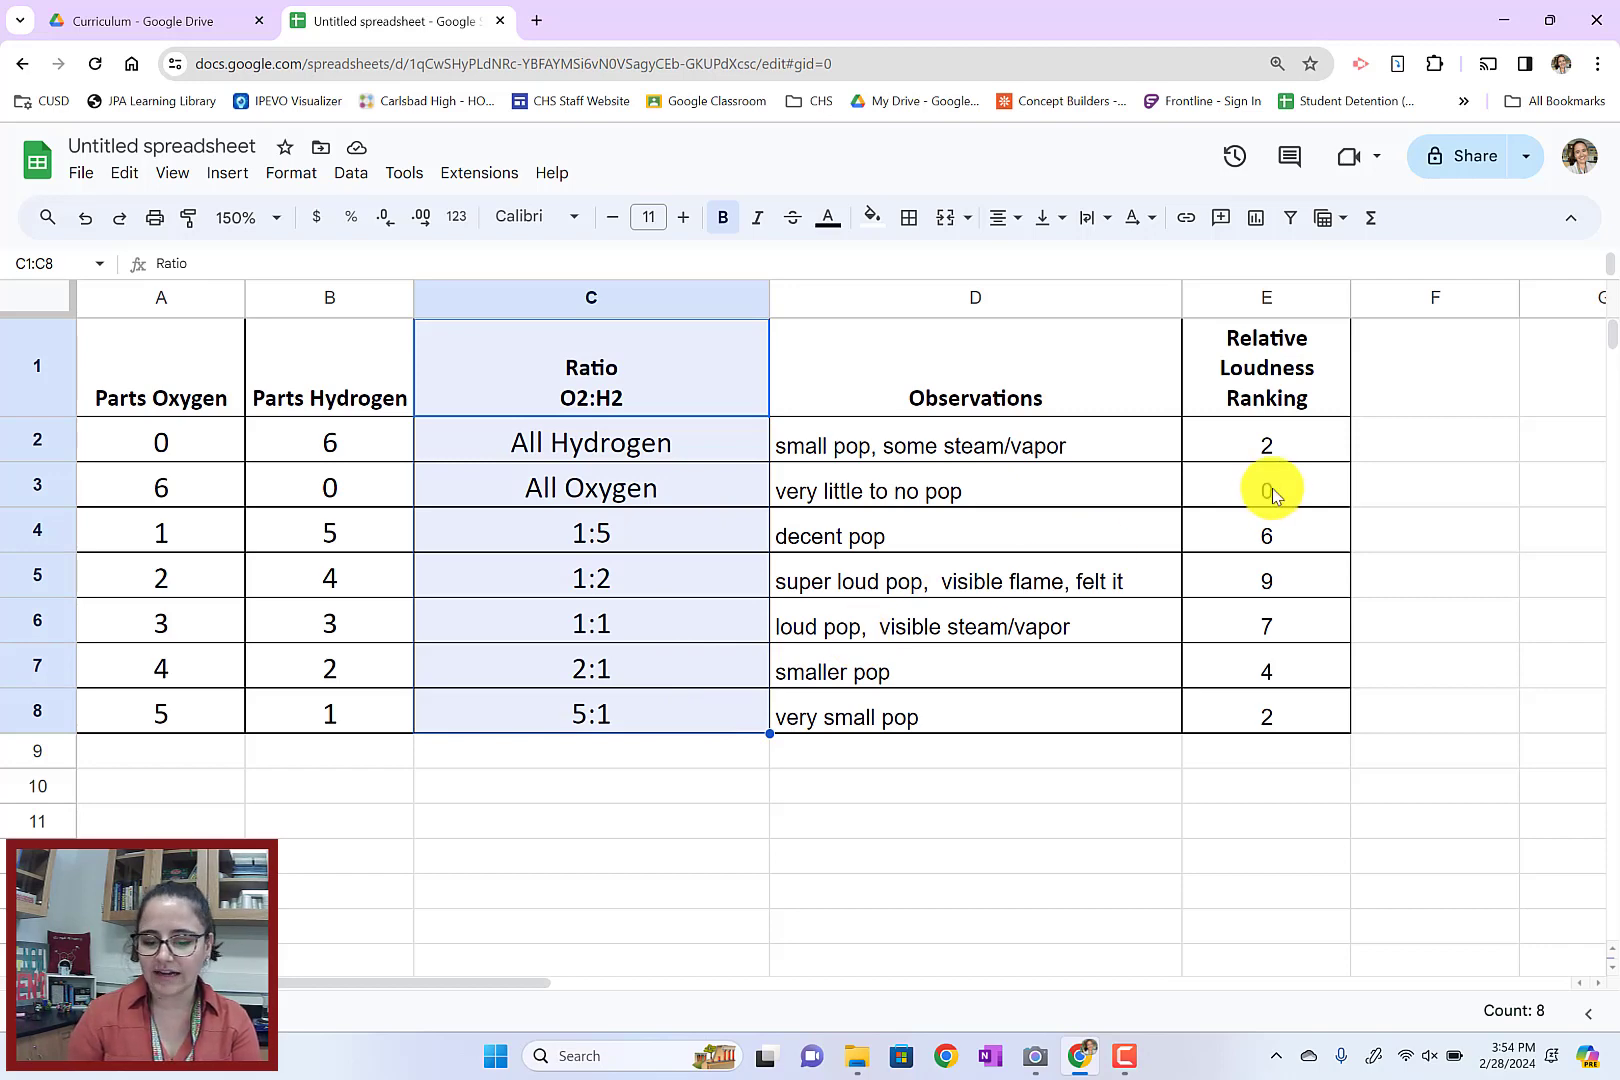
{"action": "left_click_drag", "start_coordinate": [1240, 335], "coordinate": [1257, 711]}
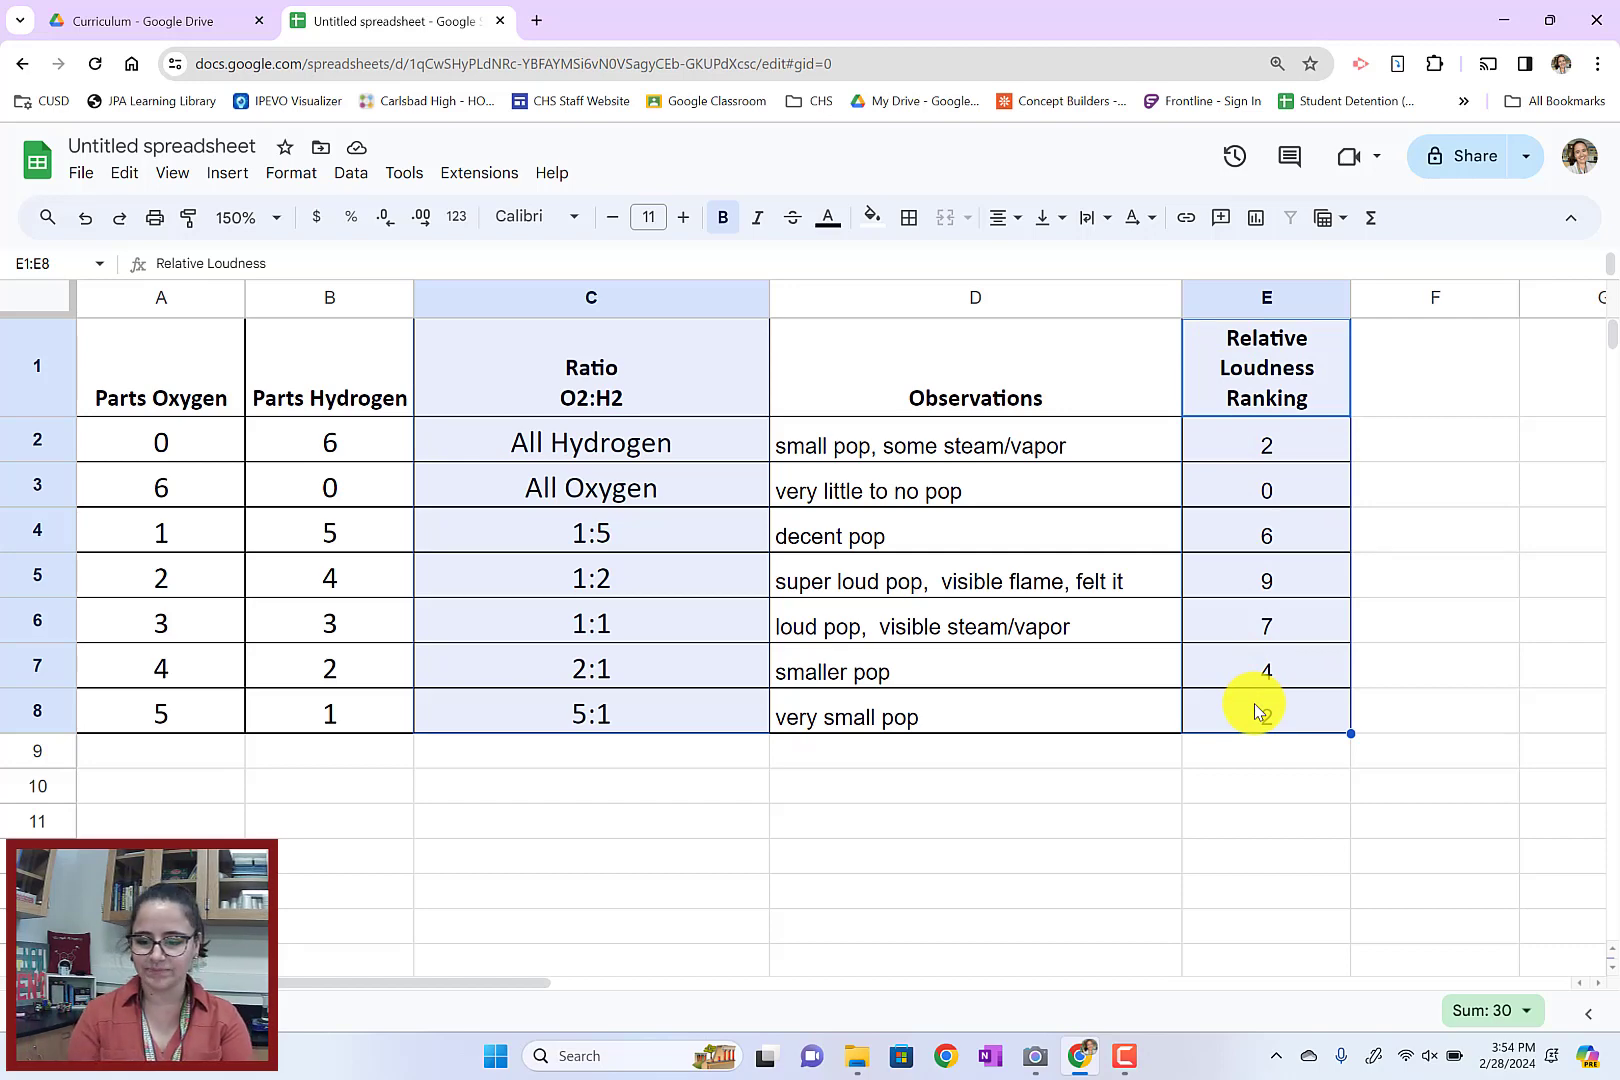
{"action": "left_click", "coordinate": [229, 176]}
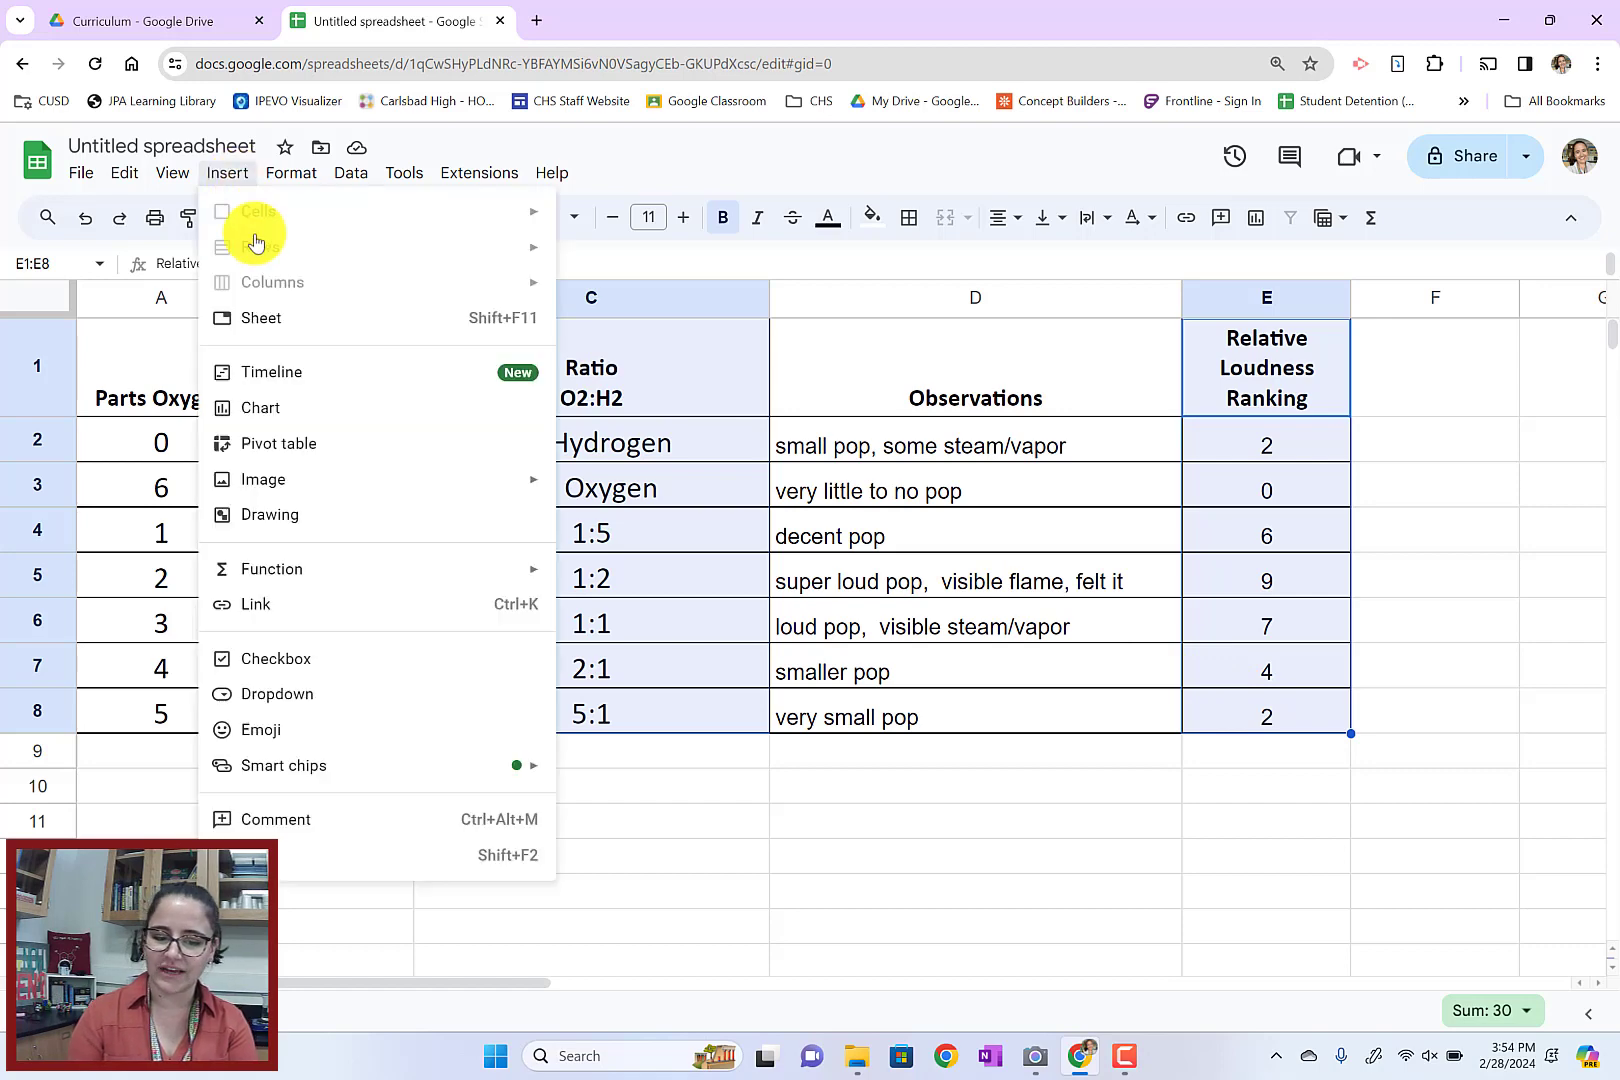
{"action": "left_click", "coordinate": [306, 412]}
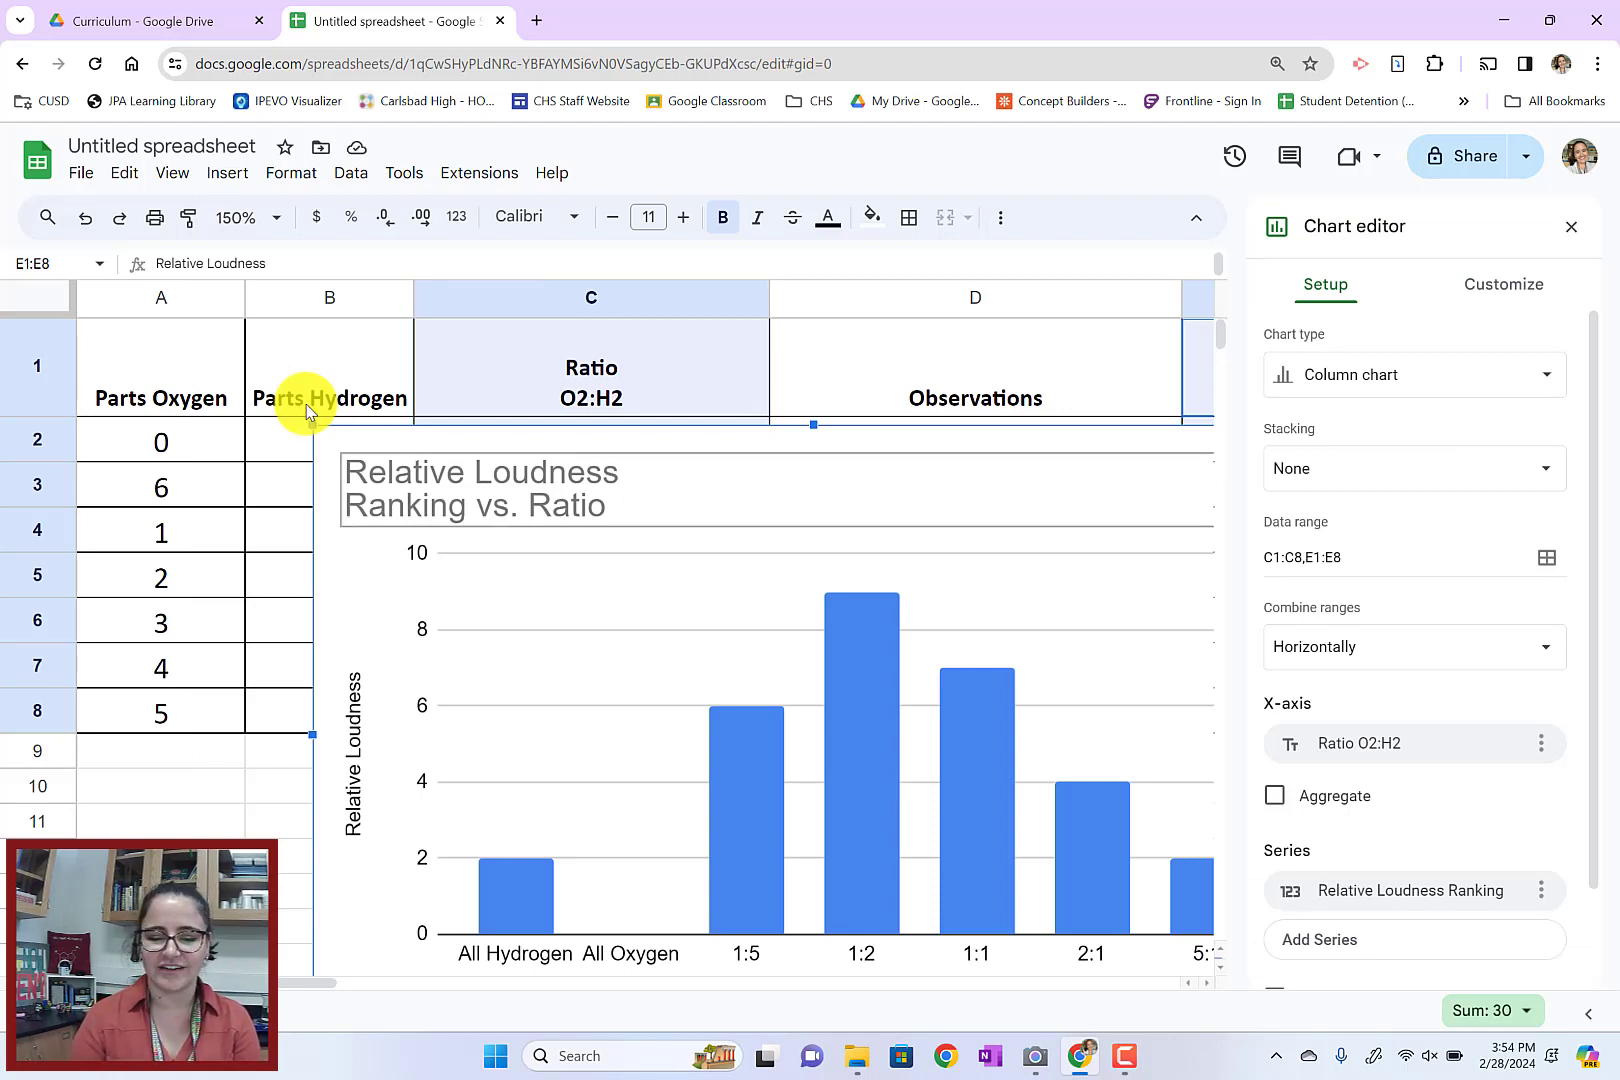
{"action": "left_click", "coordinate": [1571, 226]}
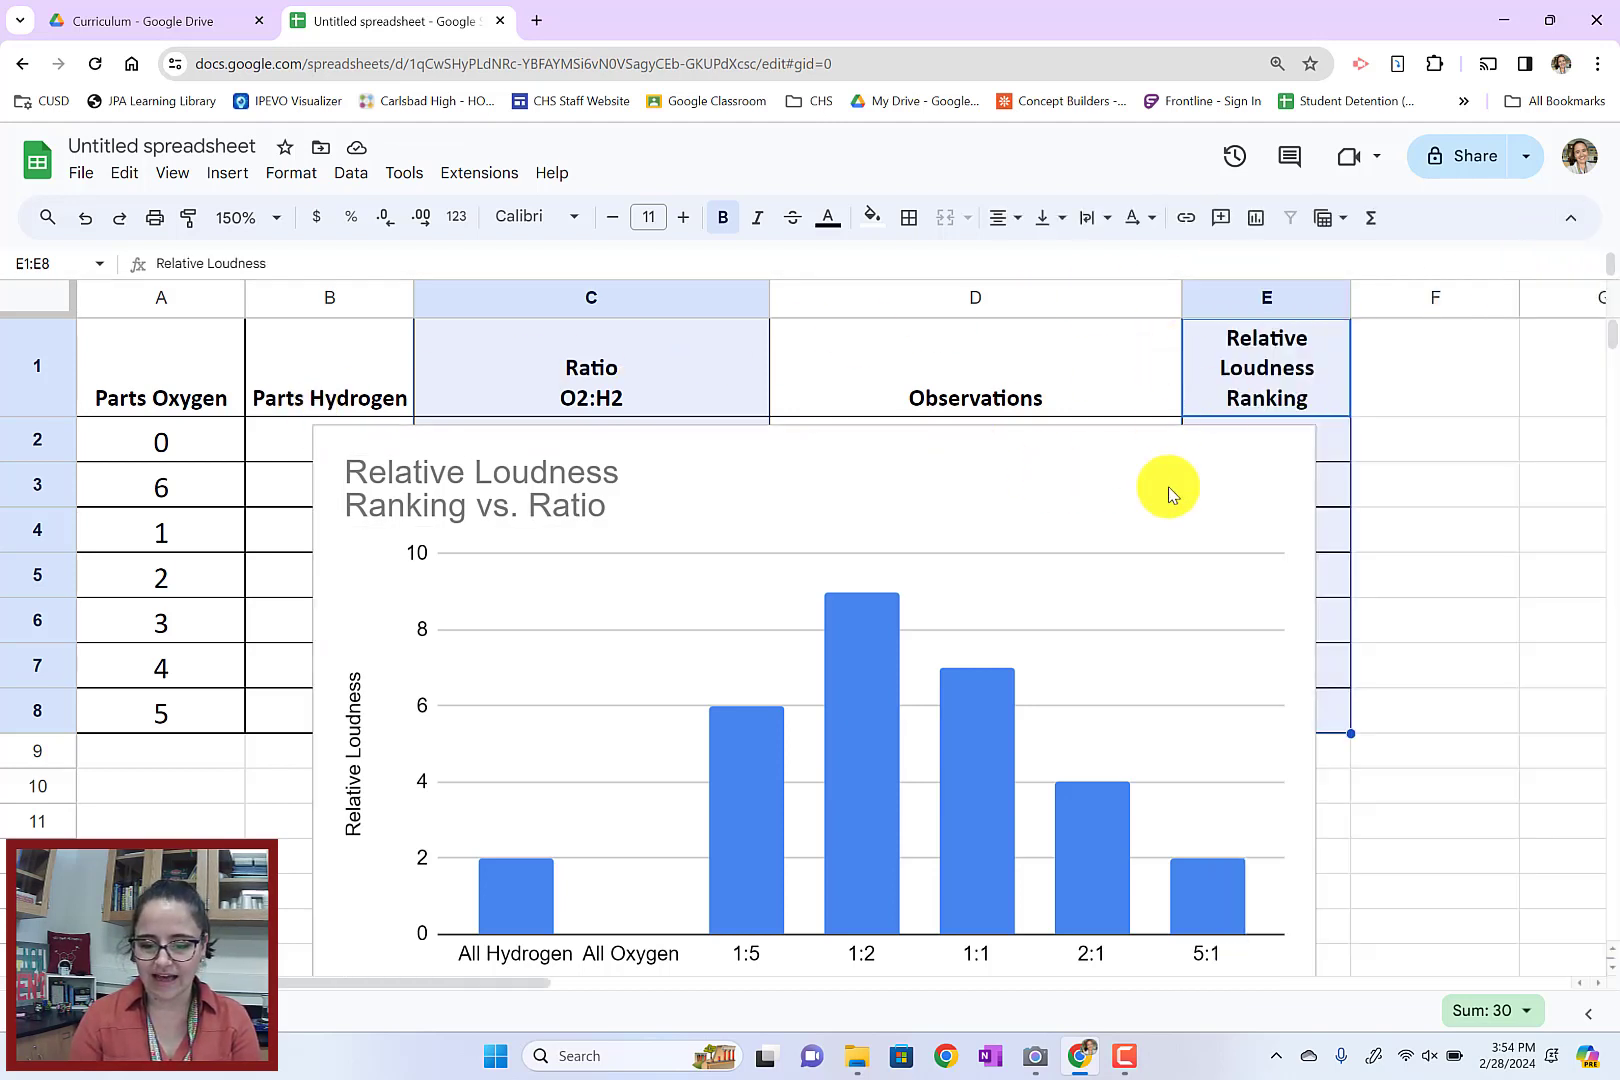
Move the loudness chart up over the table, review its bars, and delete it
{"action": "left_click", "coordinate": [688, 514]}
{"action": "left_click_drag", "start_coordinate": [688, 514], "coordinate": [669, 224]}
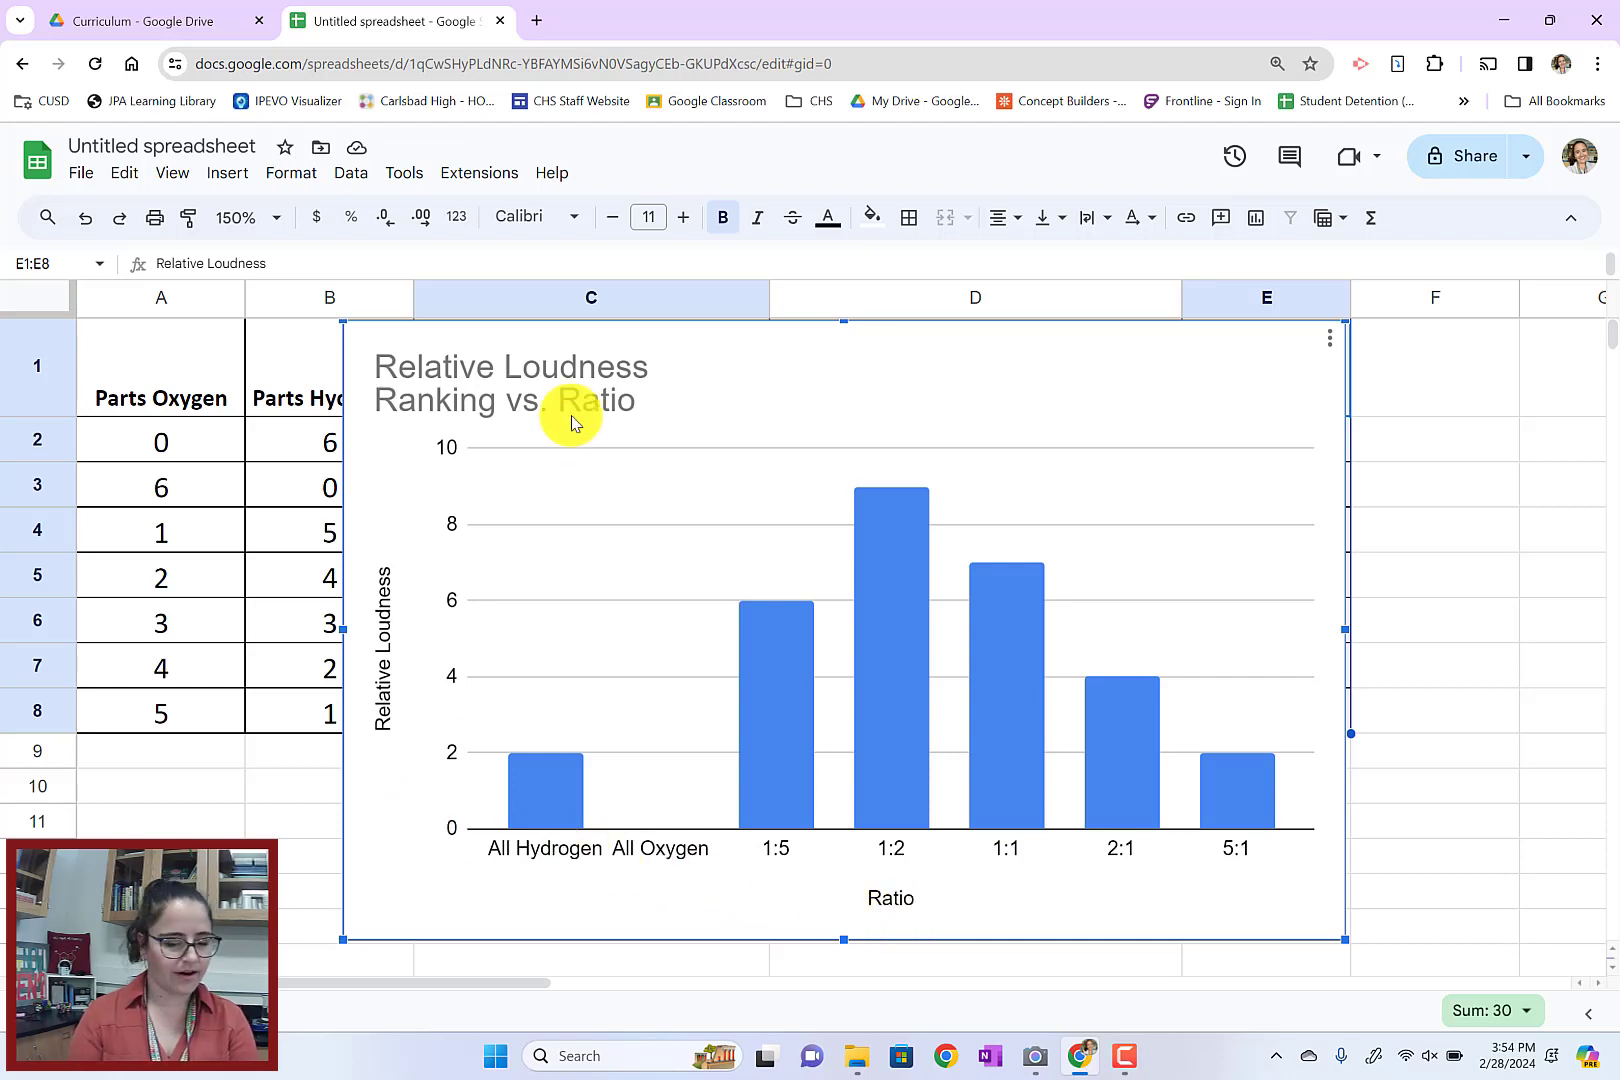
{"action": "mouse_move", "coordinate": [757, 653]}
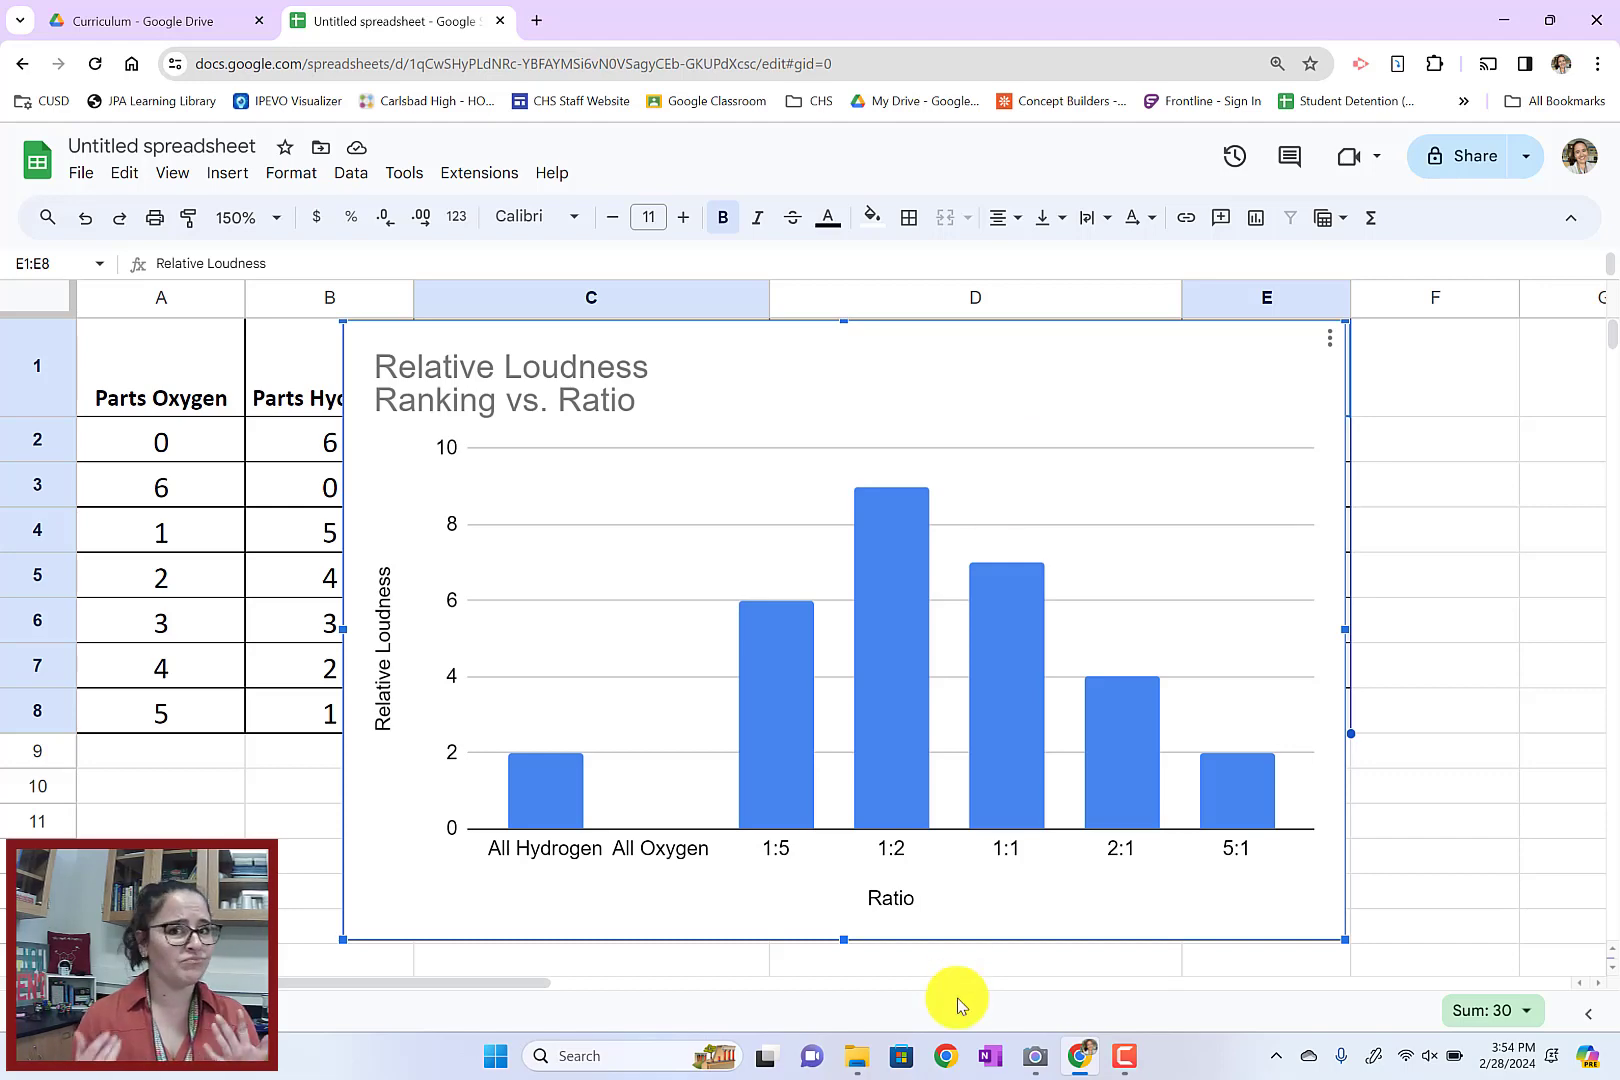
{"action": "key", "text": "Delete"}
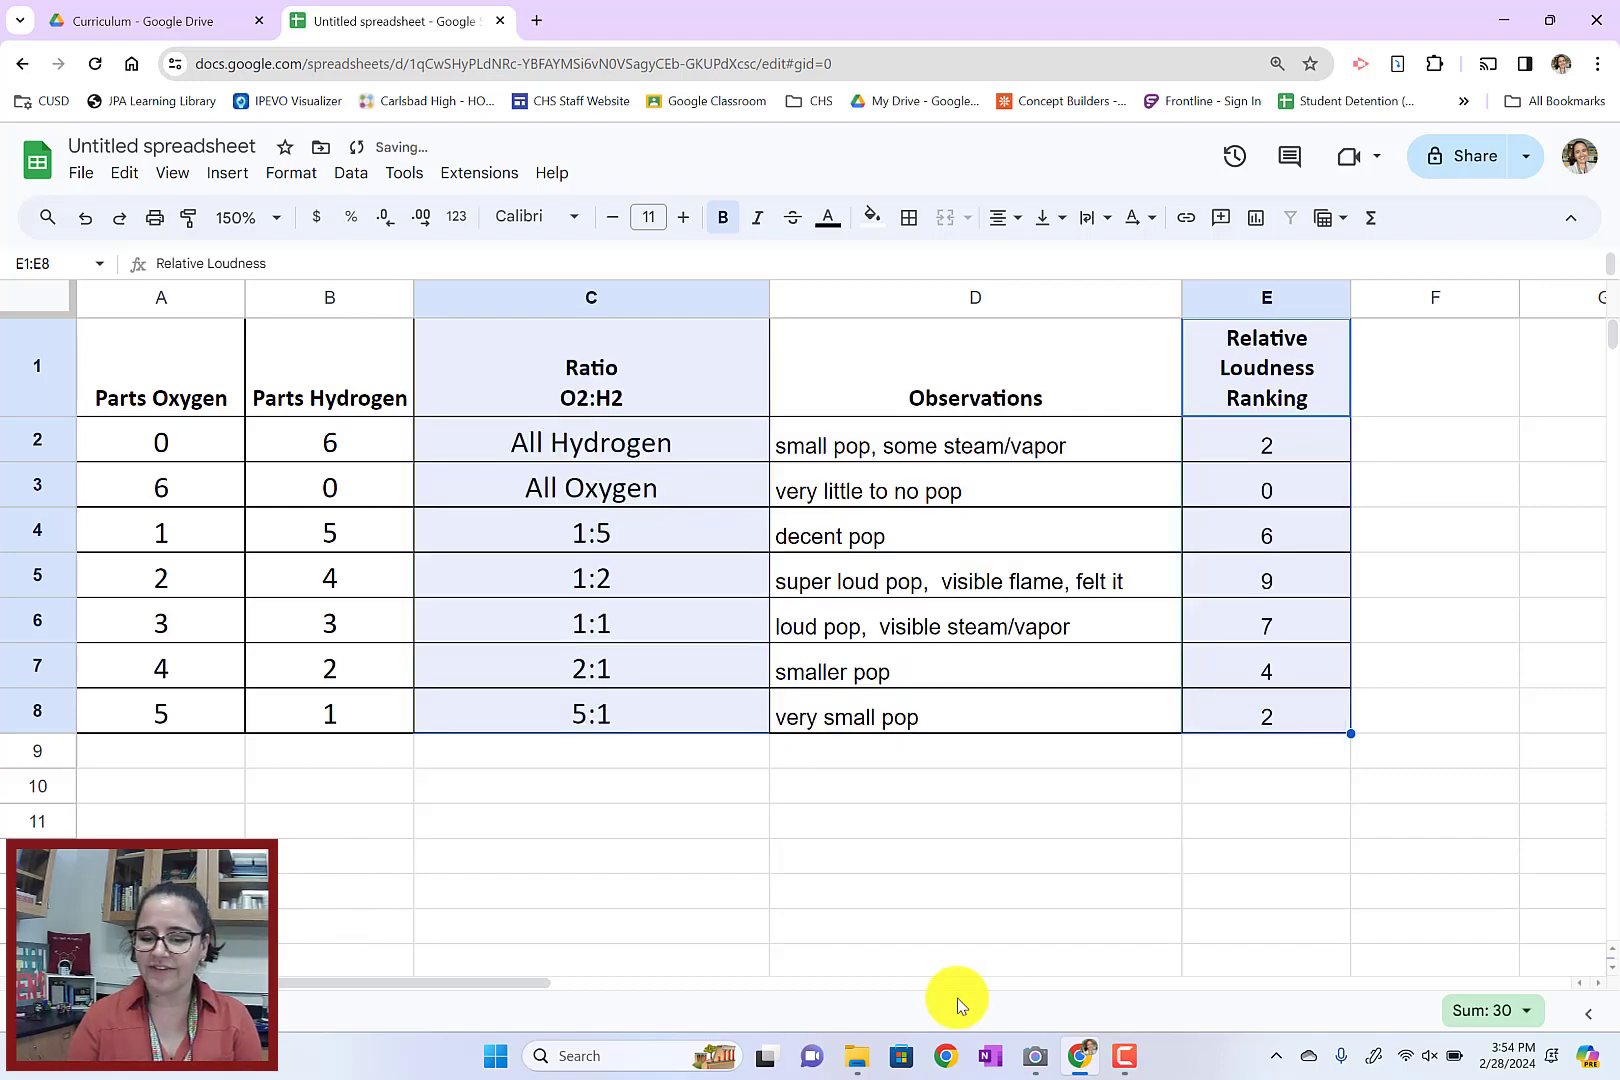
Insert a chart from the table with only the empty cell F2 selected
{"action": "left_click", "coordinate": [1390, 440]}
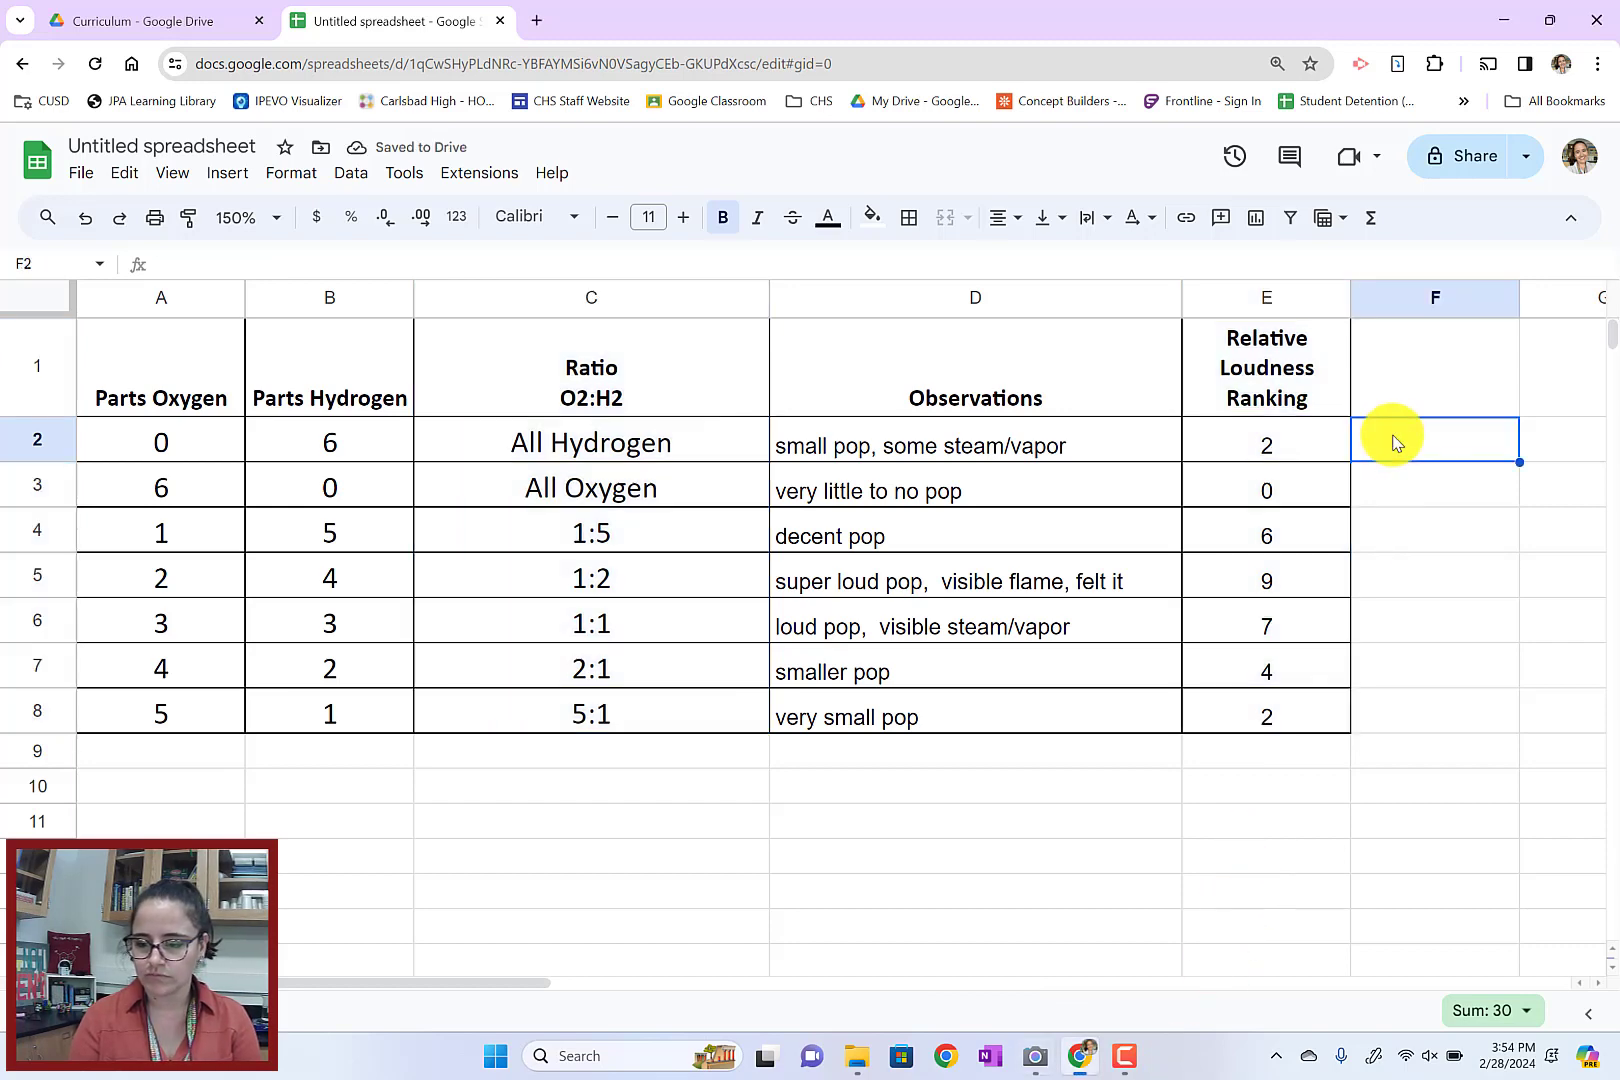
{"action": "left_click", "coordinate": [222, 176]}
{"action": "left_click", "coordinate": [277, 407]}
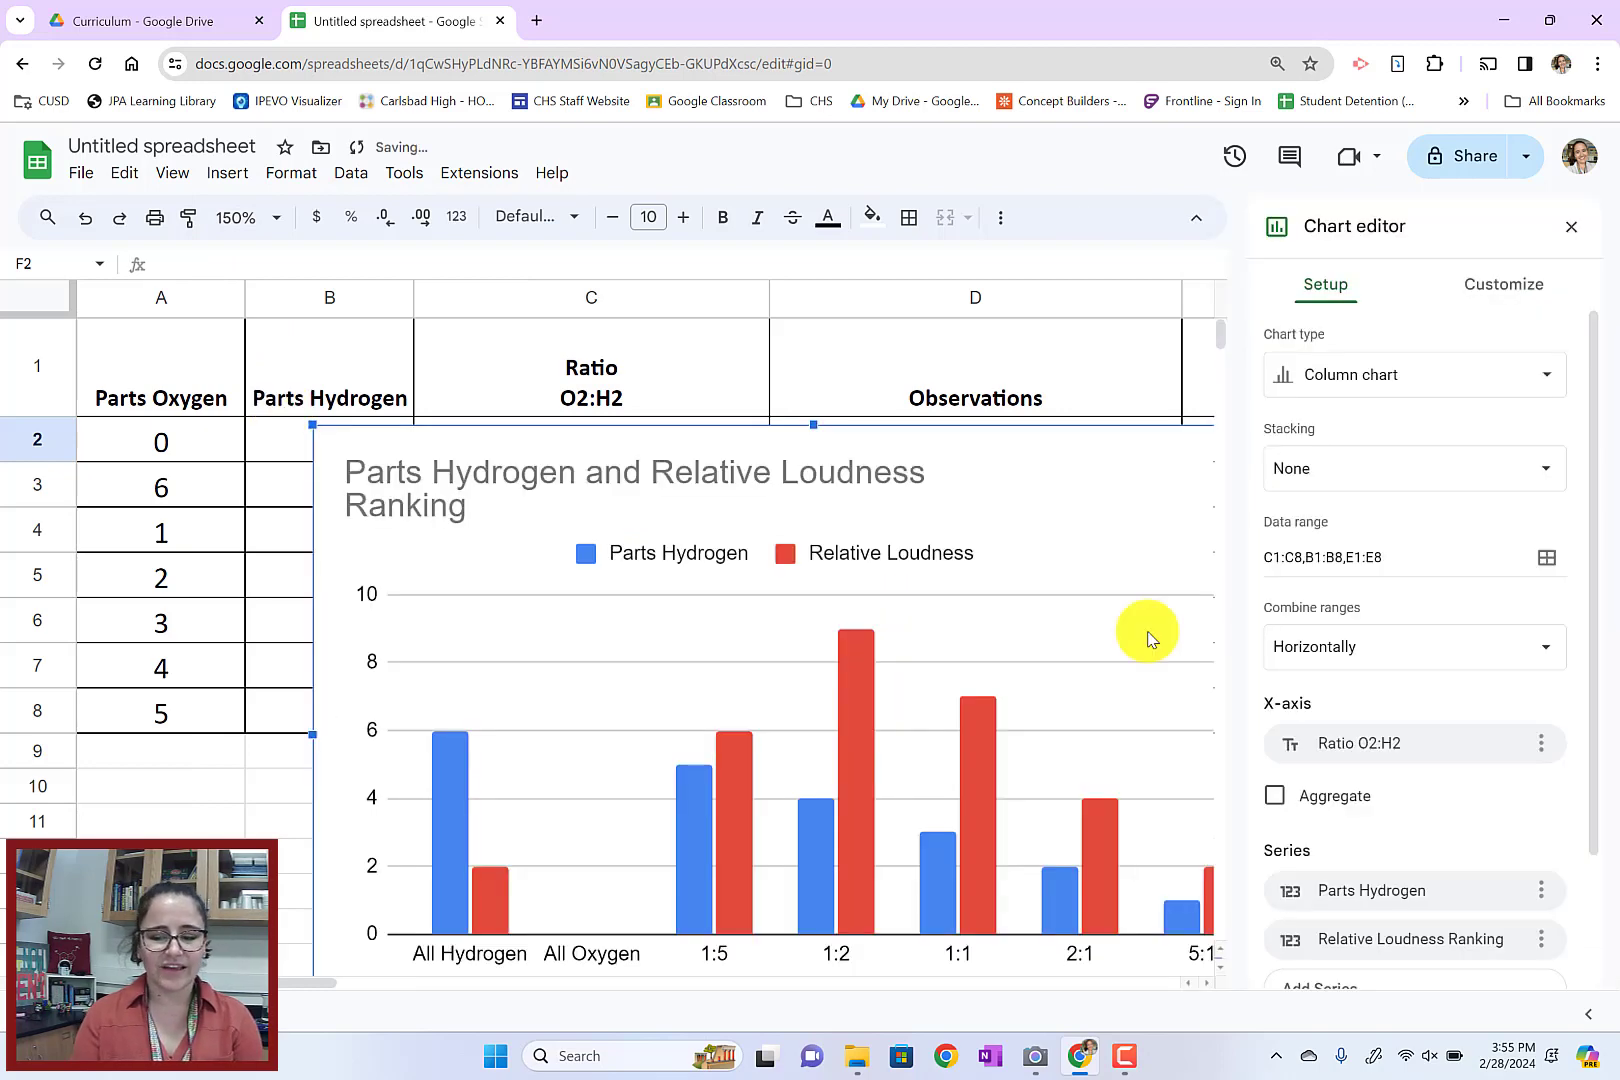
{"action": "scroll", "coordinate": [1148, 640], "scroll_direction": "down", "scroll_amount": 2}
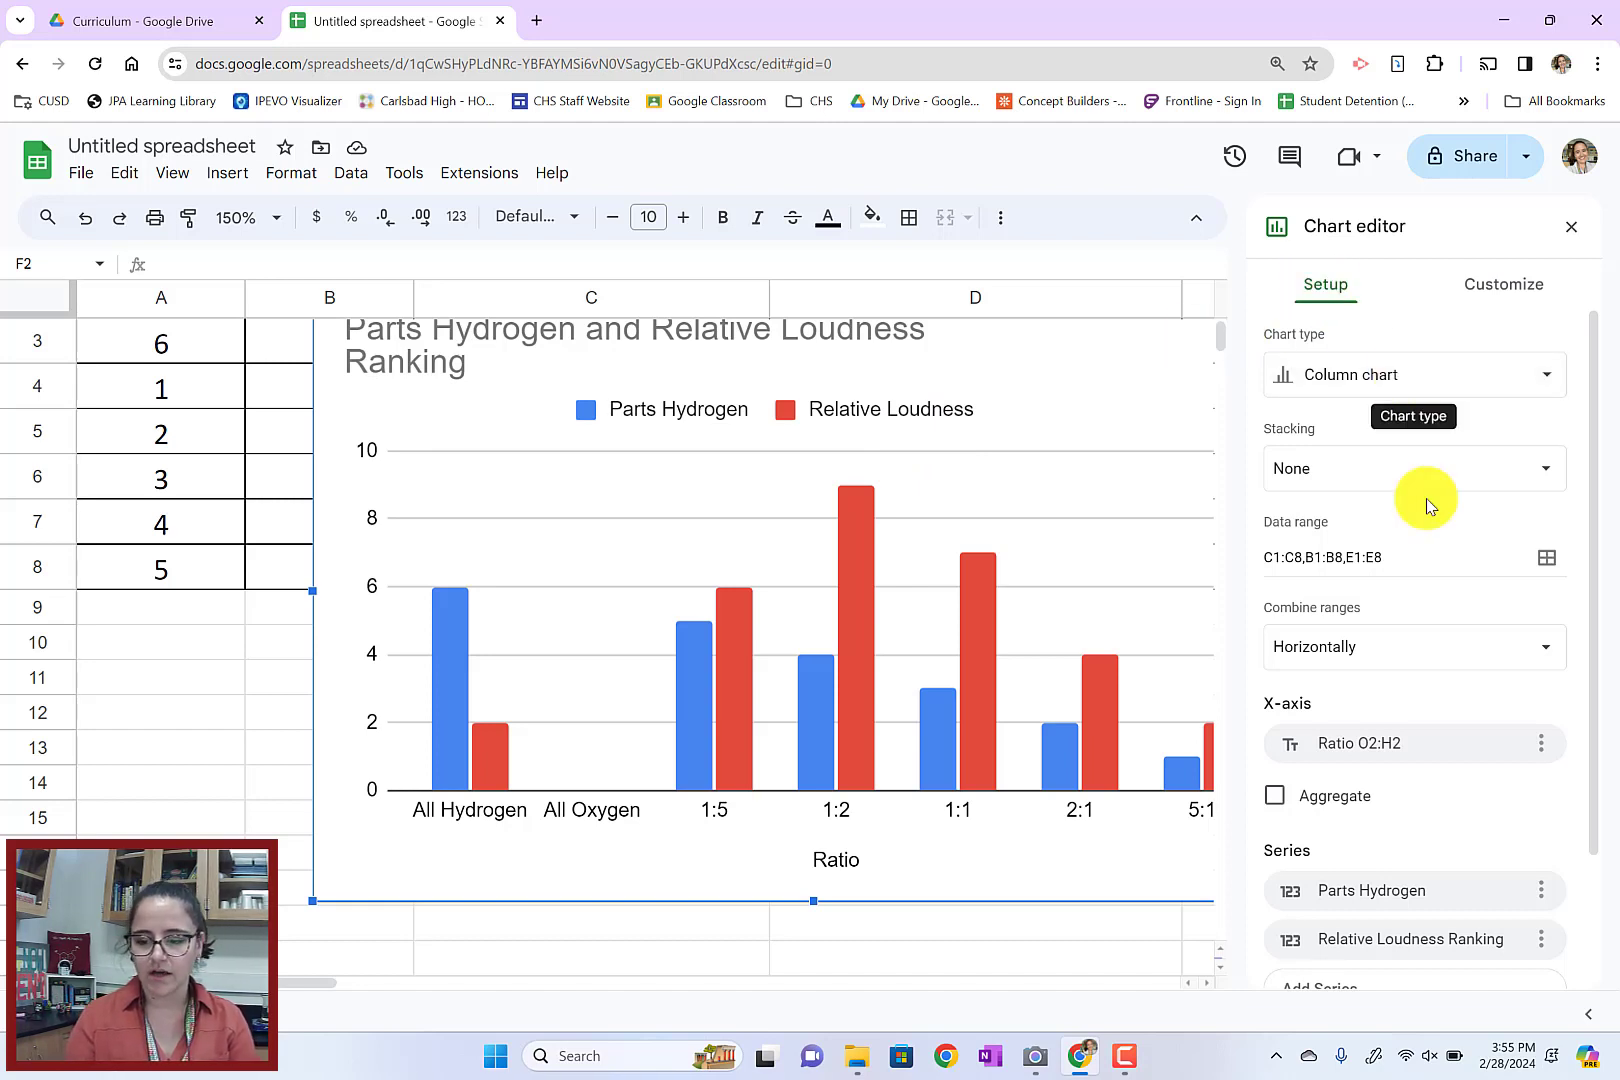
Remove the Parts Hydrogen series from the chart, keeping only Relative Loudness Ranking
{"action": "scroll", "coordinate": [1428, 505], "scroll_direction": "down", "scroll_amount": 1}
{"action": "scroll", "coordinate": [1462, 634], "scroll_direction": "down", "scroll_amount": 1}
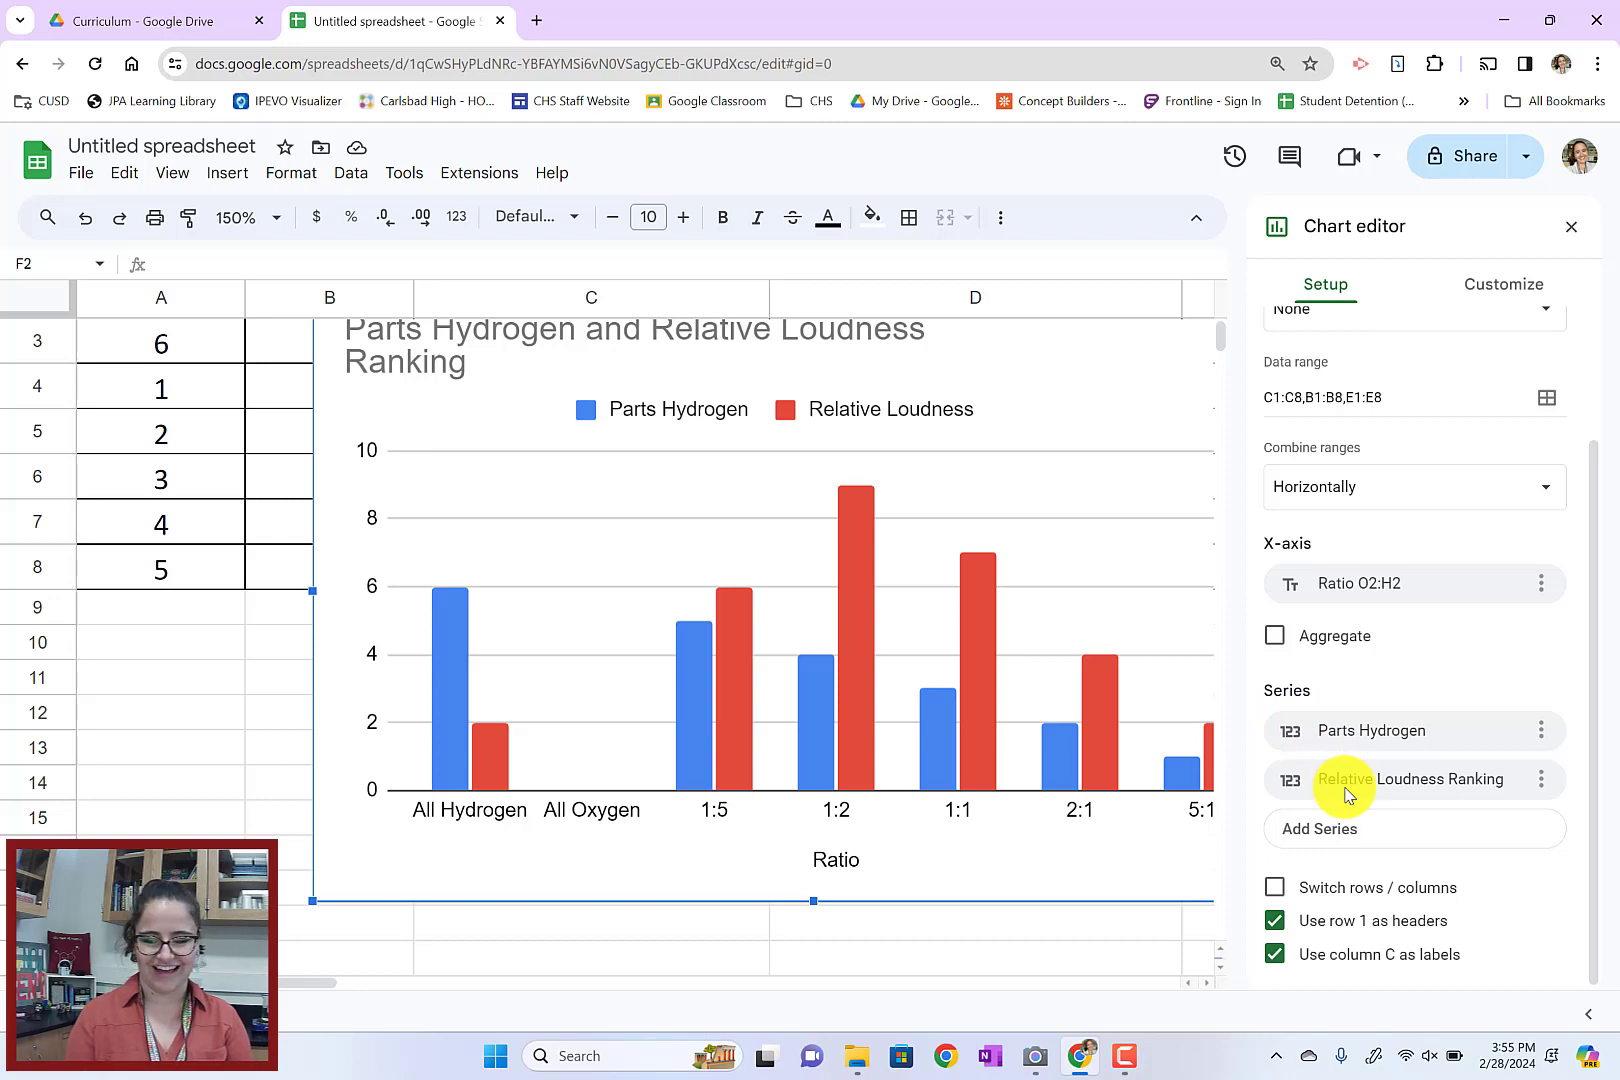
{"action": "left_click", "coordinate": [1541, 730]}
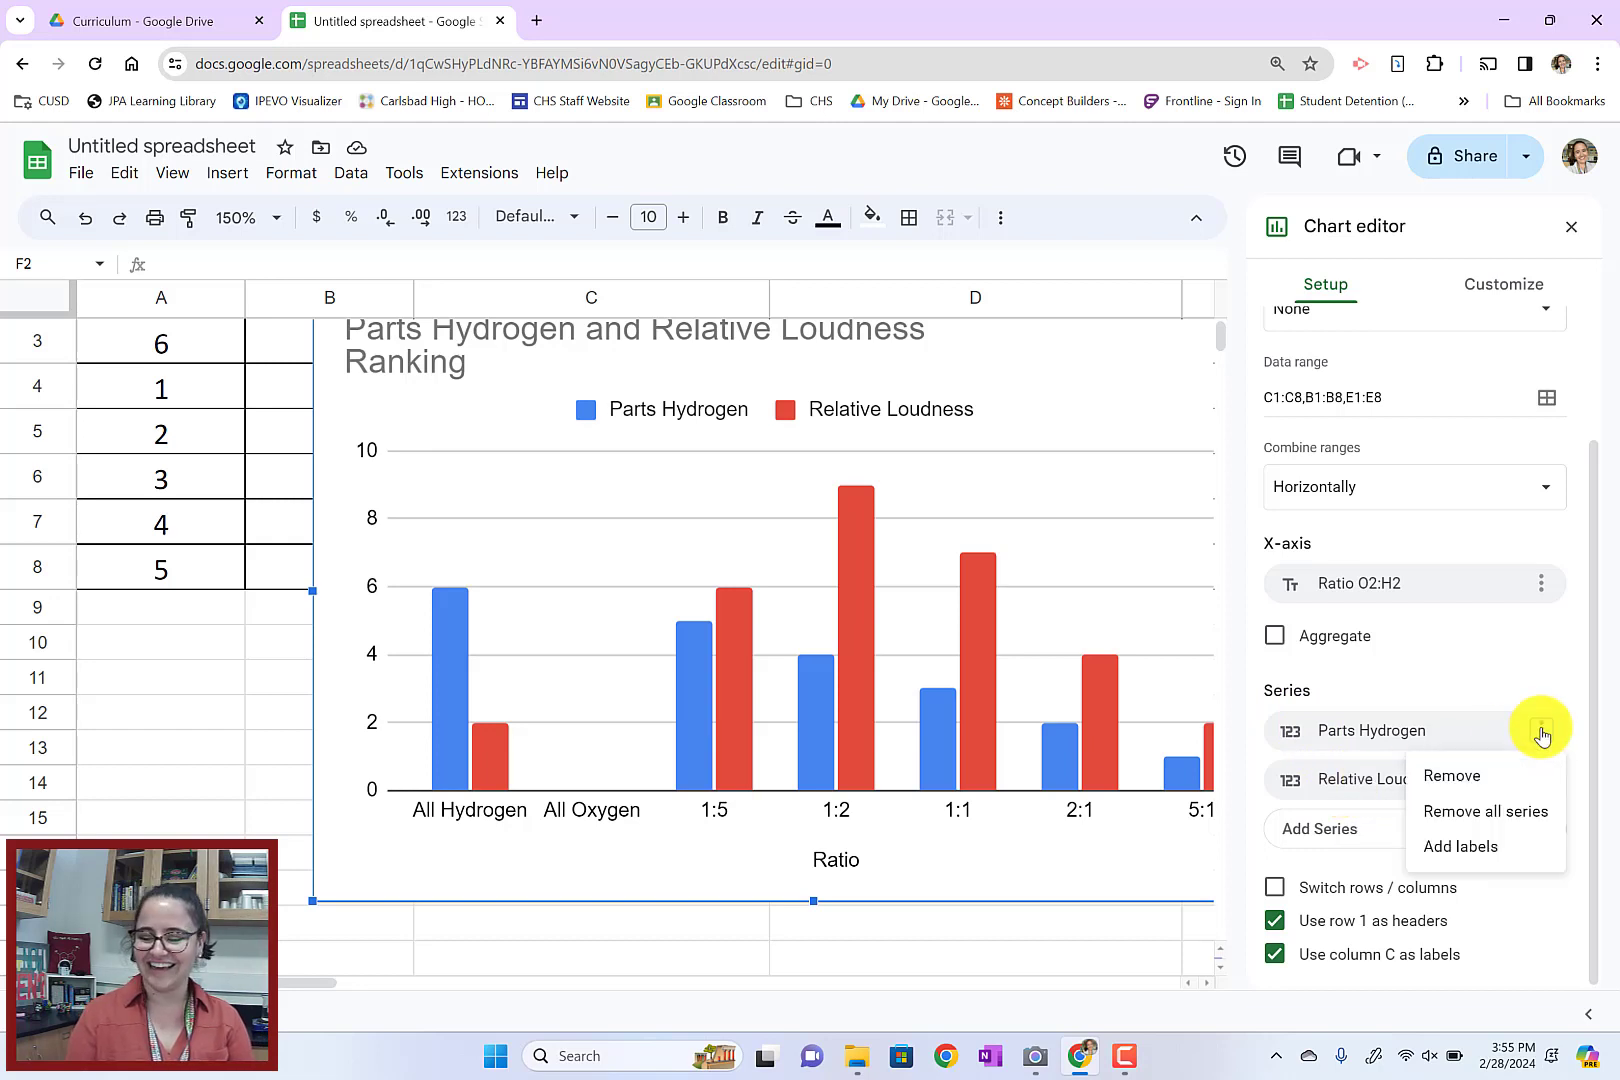
{"action": "left_click", "coordinate": [1453, 777]}
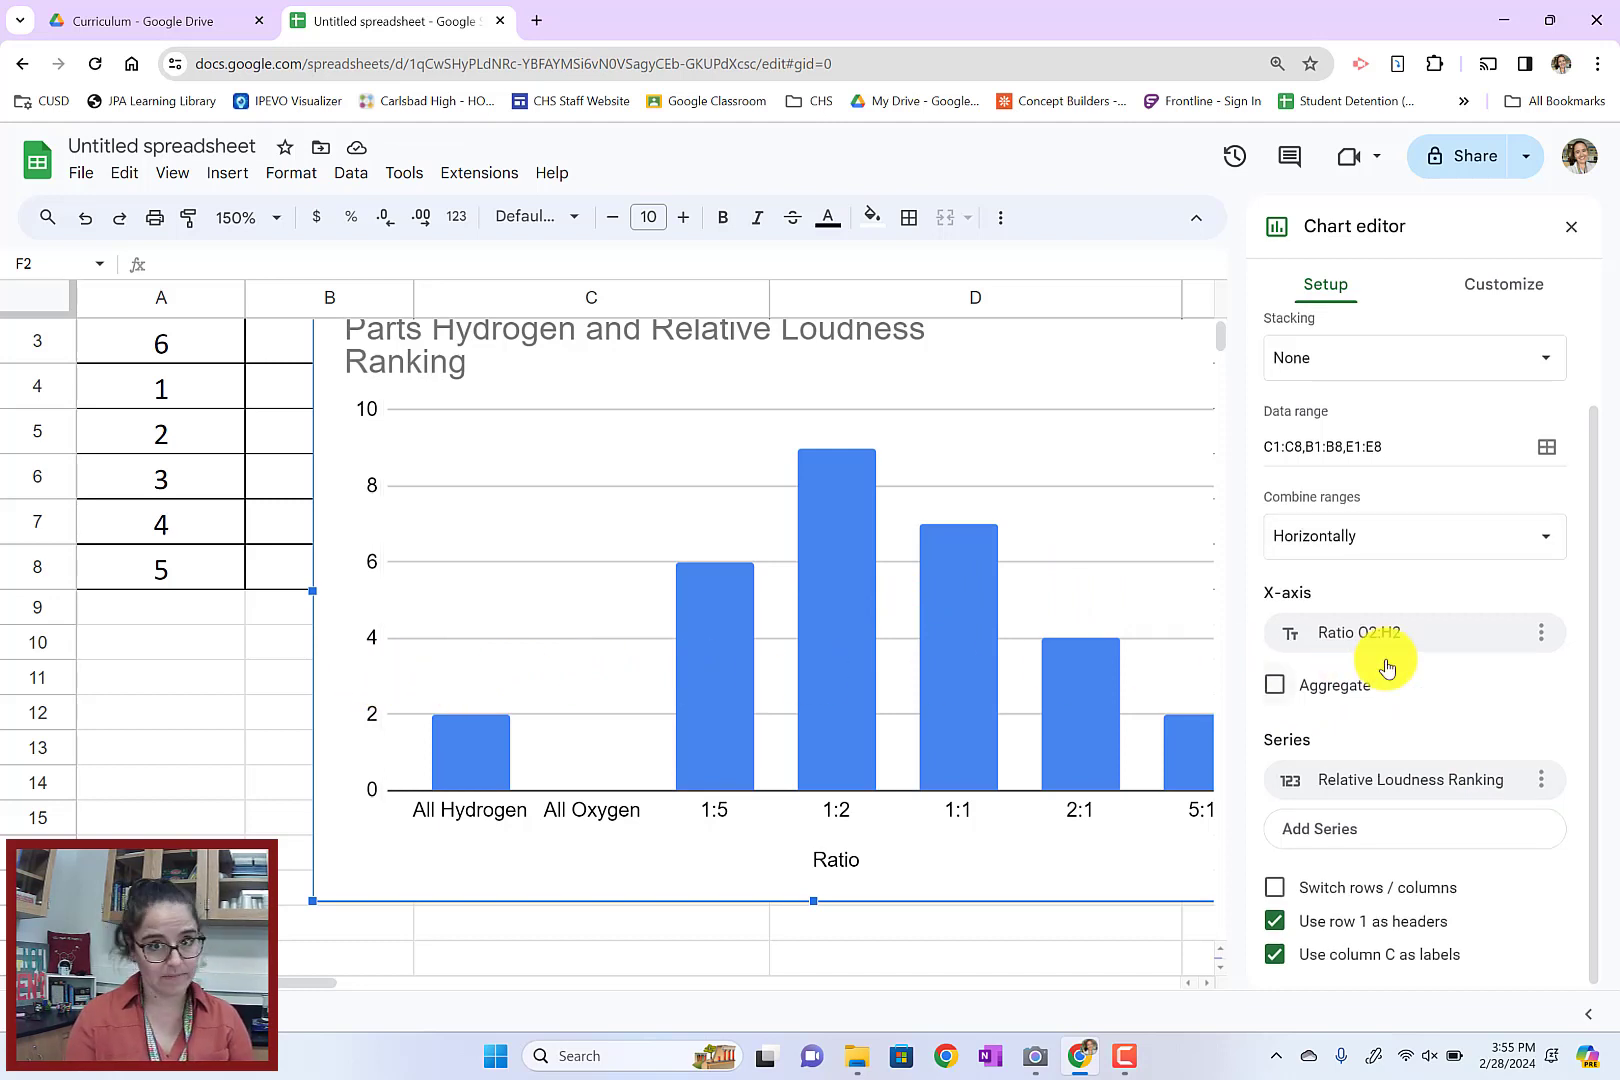
Shorten the chart title to "Relative Loudness Ranking" on a single line
{"action": "left_click", "coordinate": [1512, 300]}
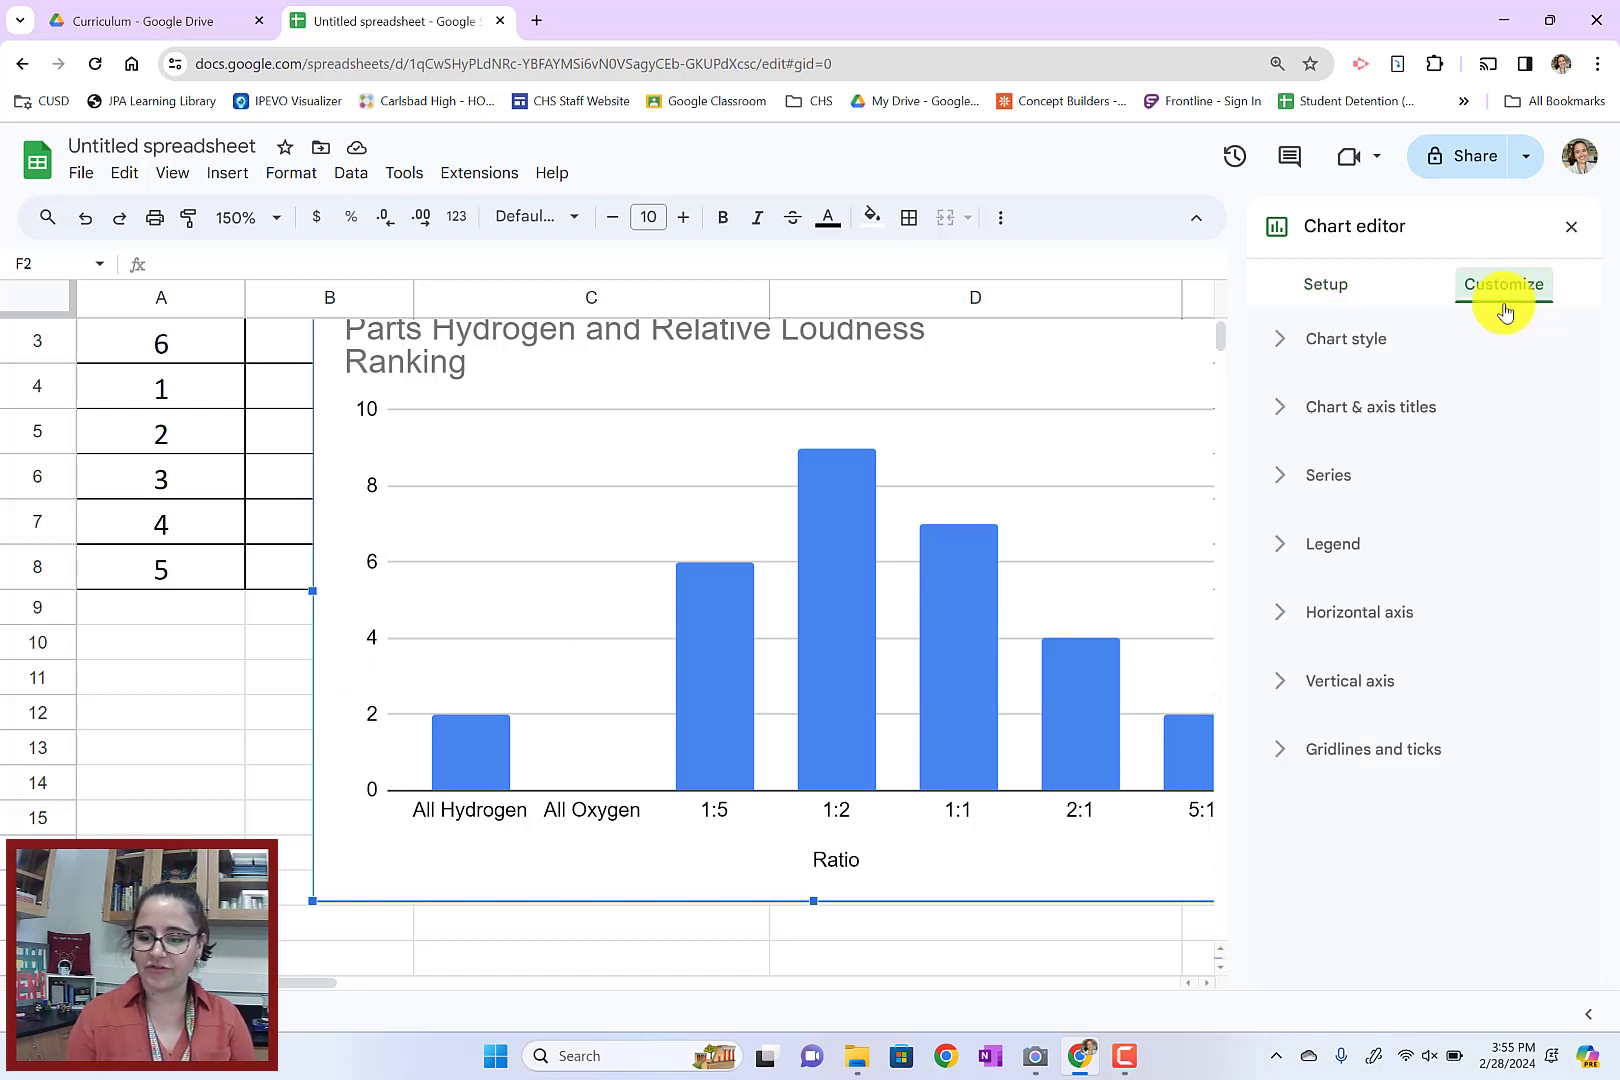
{"action": "left_click", "coordinate": [1356, 422]}
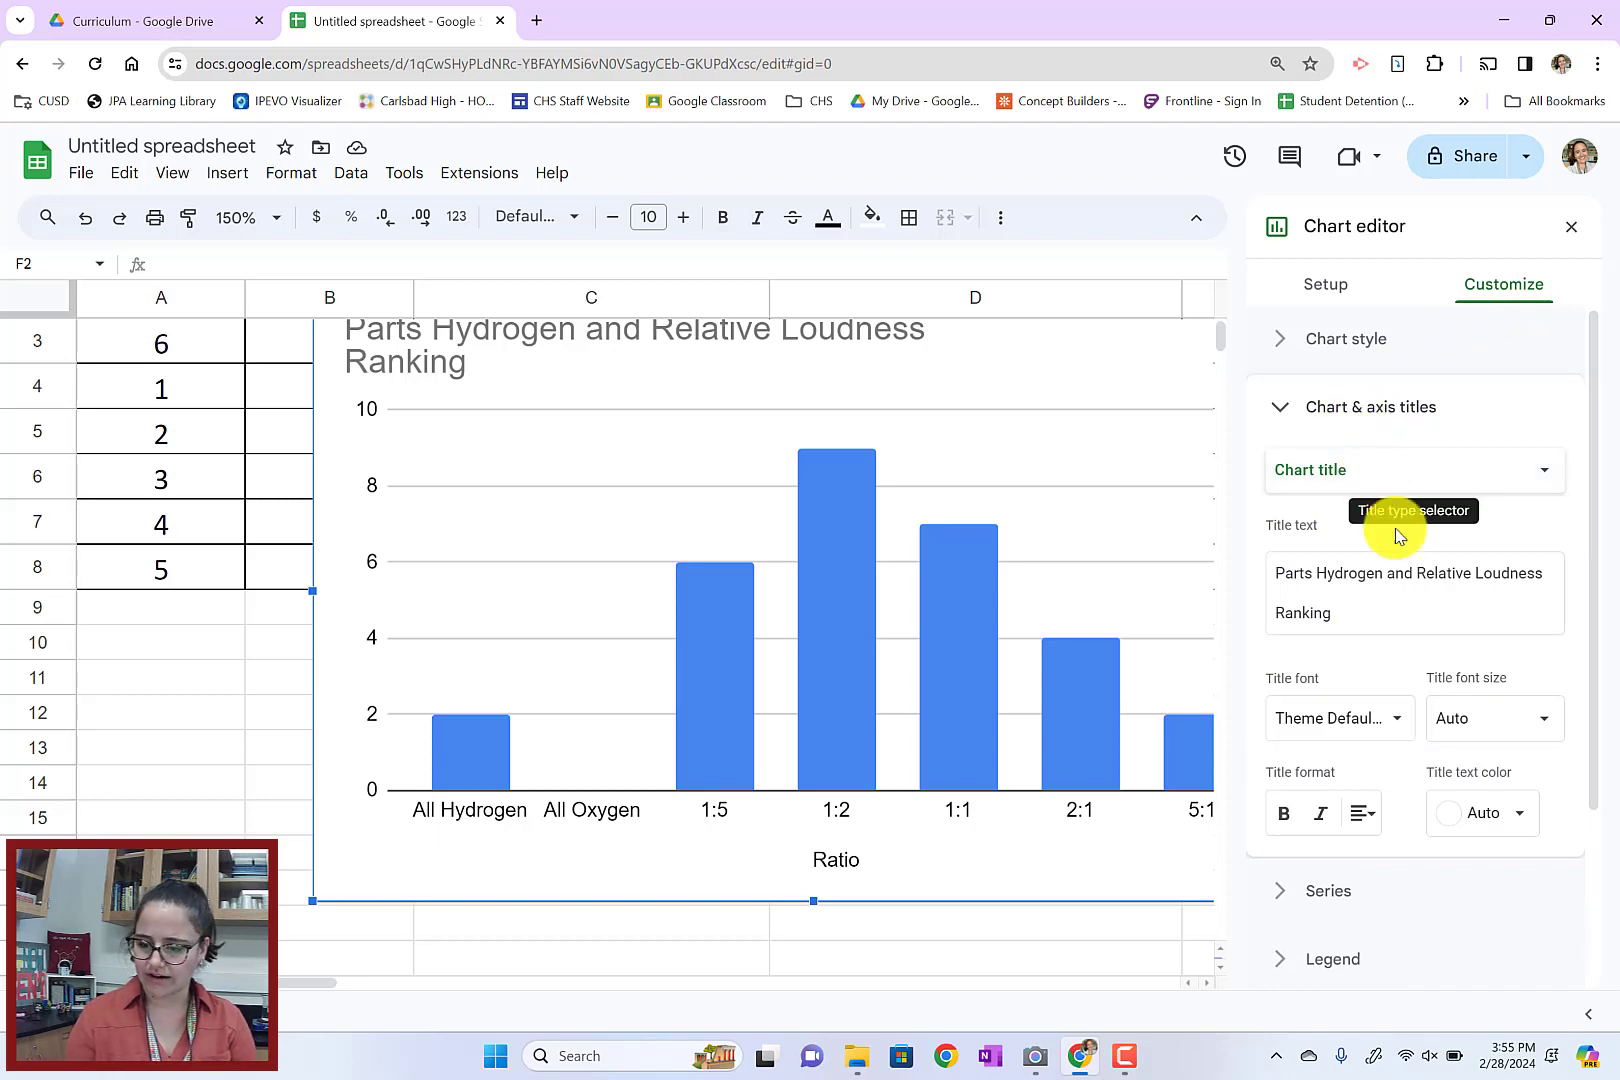
{"action": "left_click_drag", "start_coordinate": [1413, 574], "coordinate": [1248, 577]}
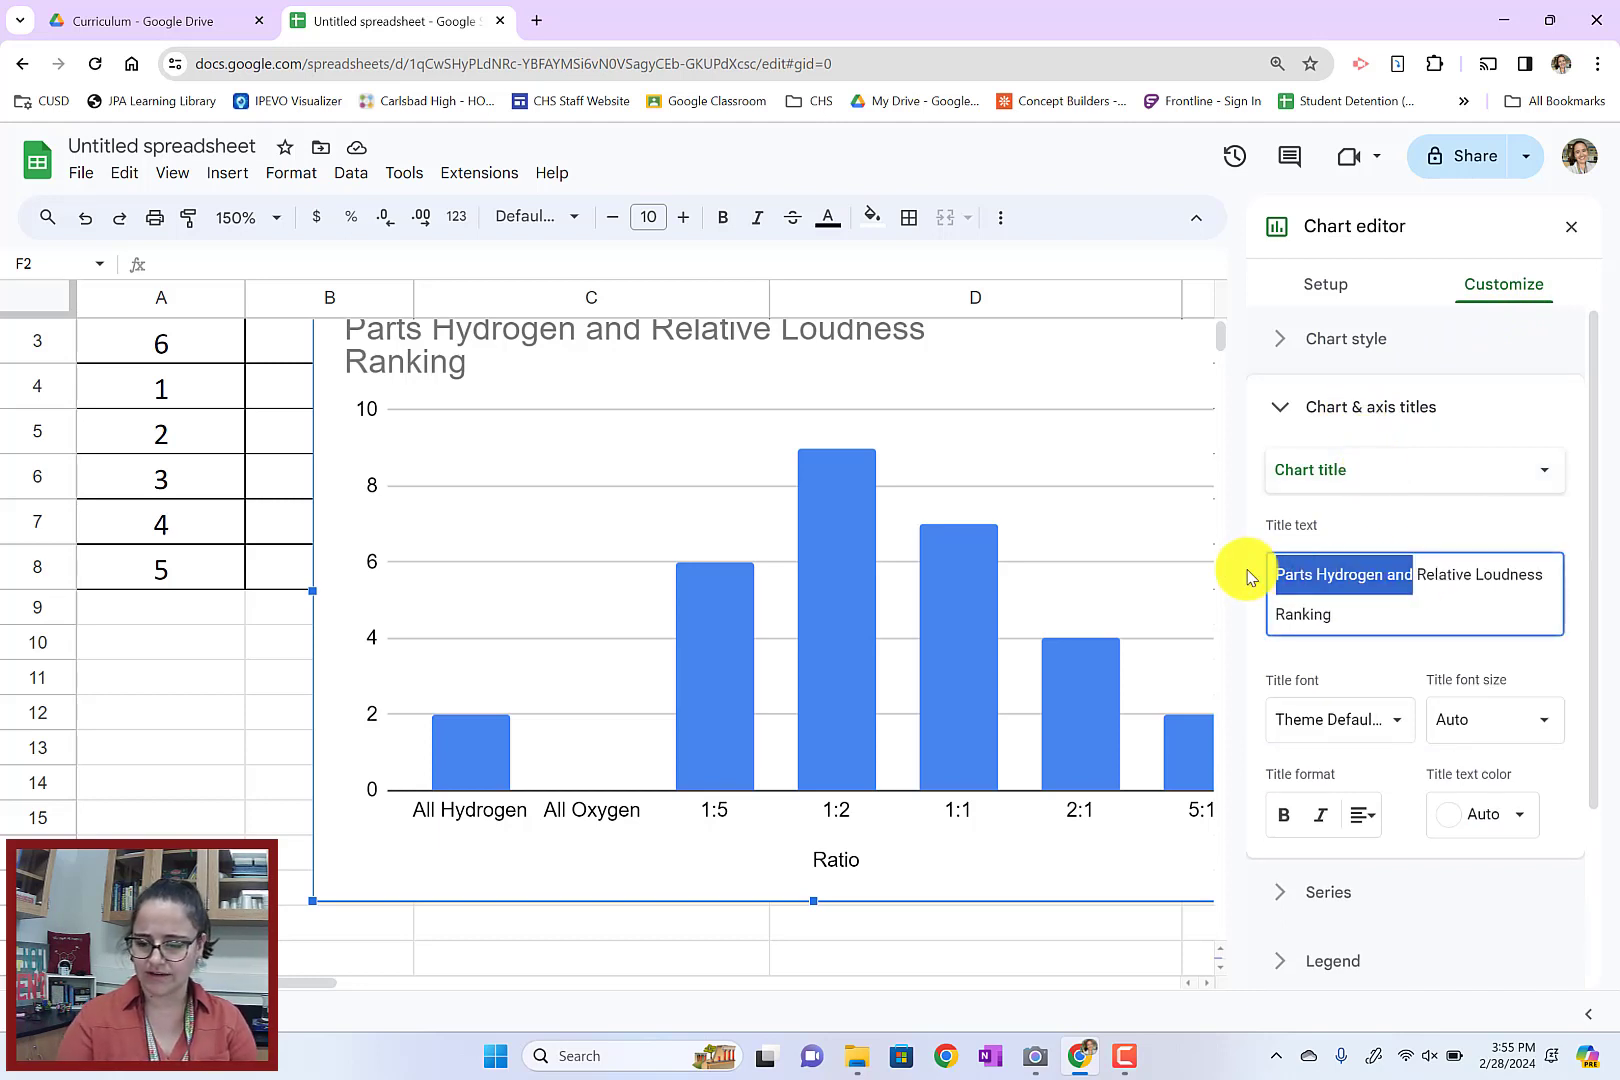
{"action": "key", "text": "BackSpace"}
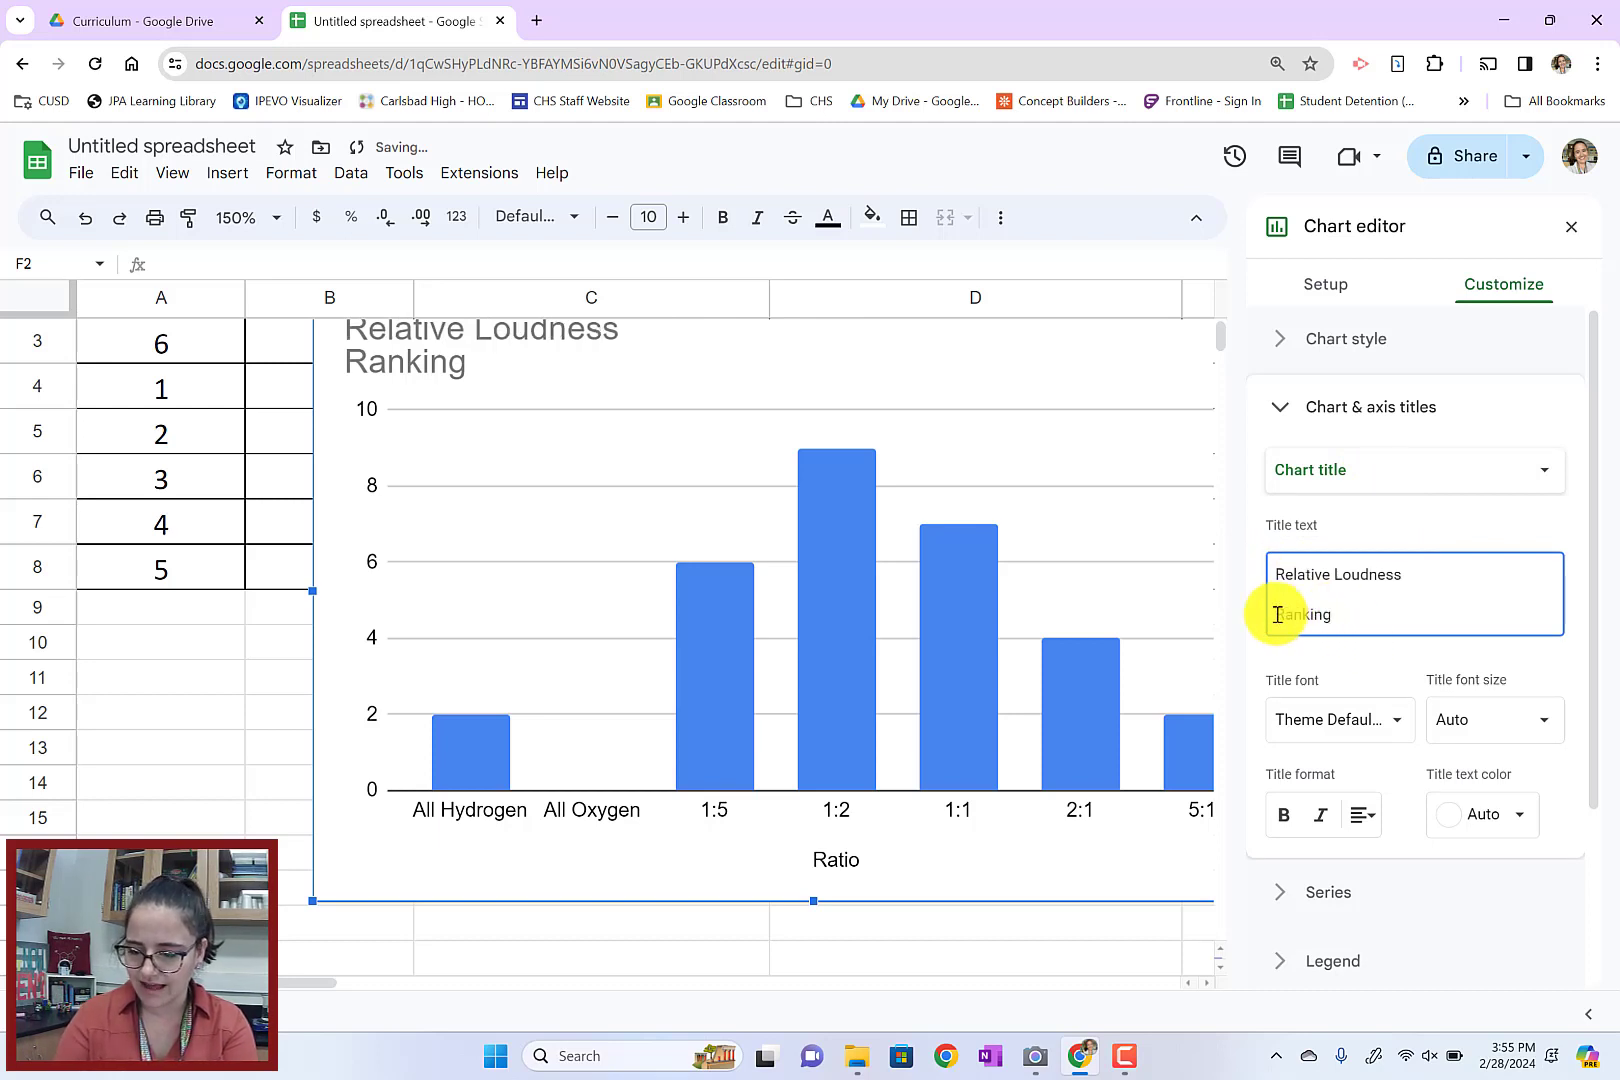
{"action": "left_click", "coordinate": [1278, 614]}
{"action": "key", "text": "BackSpace"}
Extend the chart title with "vs. Oxygen: Hydrogen Gas Ratio"
{"action": "left_click", "coordinate": [1493, 592]}
{"action": "type", "text": "vs"}
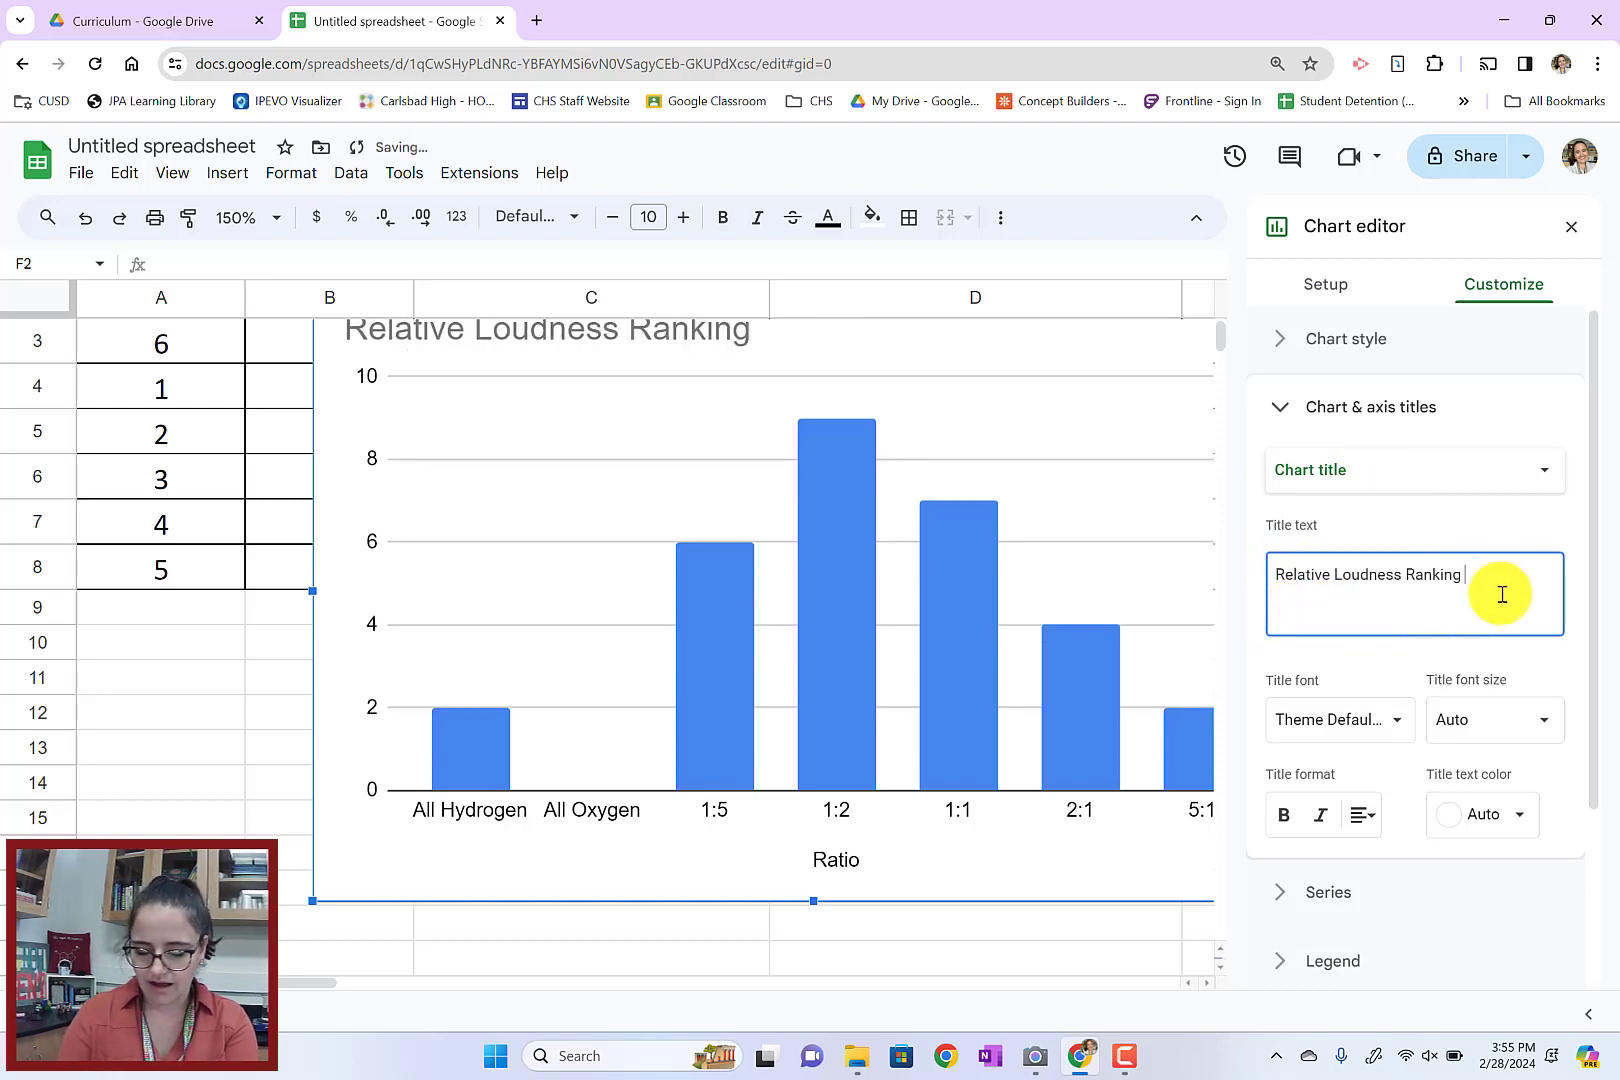
{"action": "type", "text": "."}
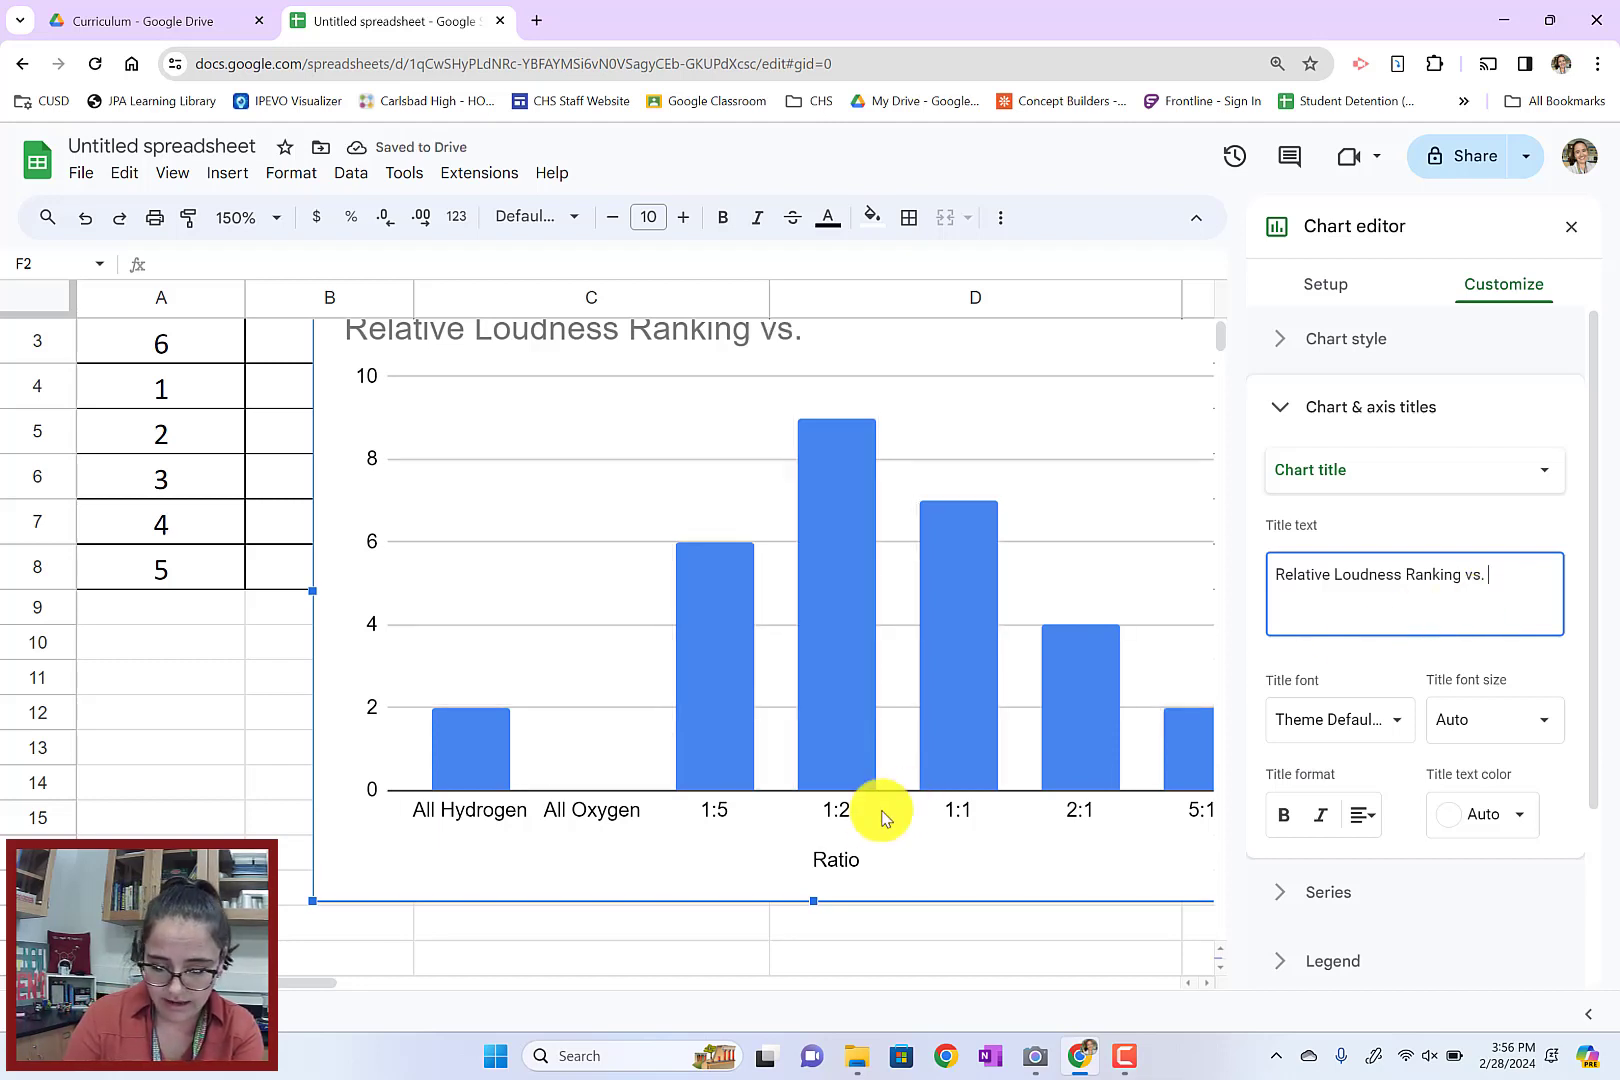
{"action": "scroll", "coordinate": [231, 668], "scroll_direction": "up", "scroll_amount": 2}
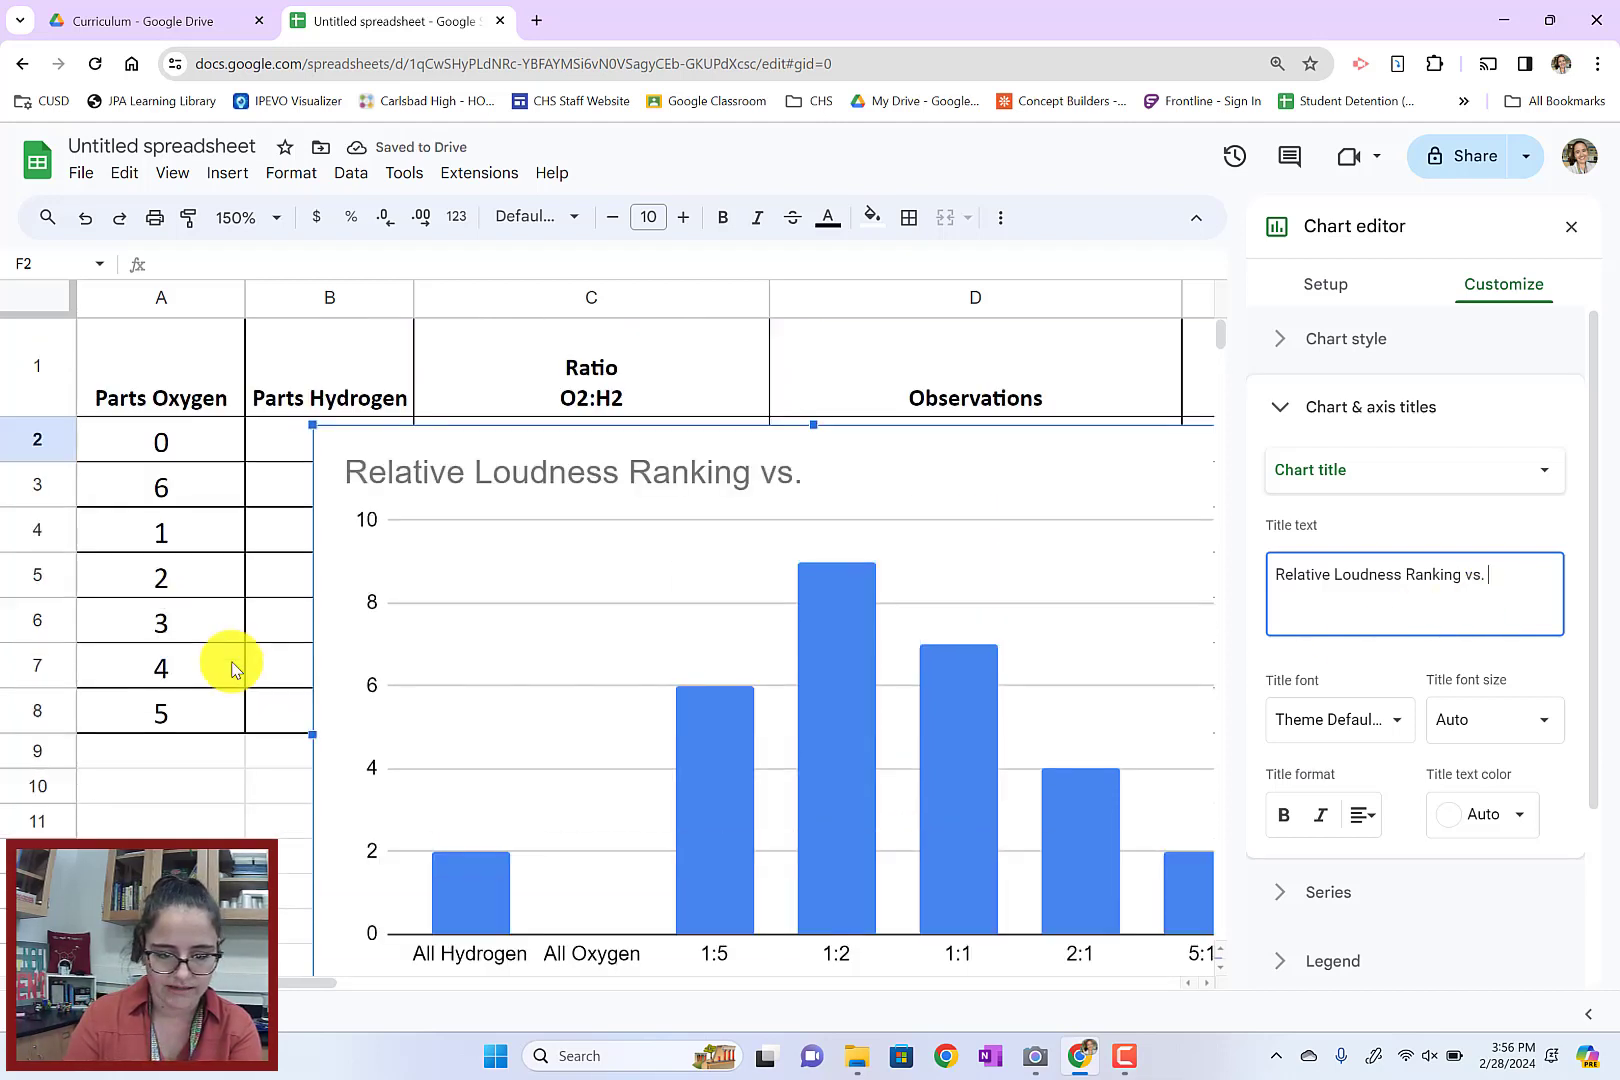
{"action": "type", "text": "O2"}
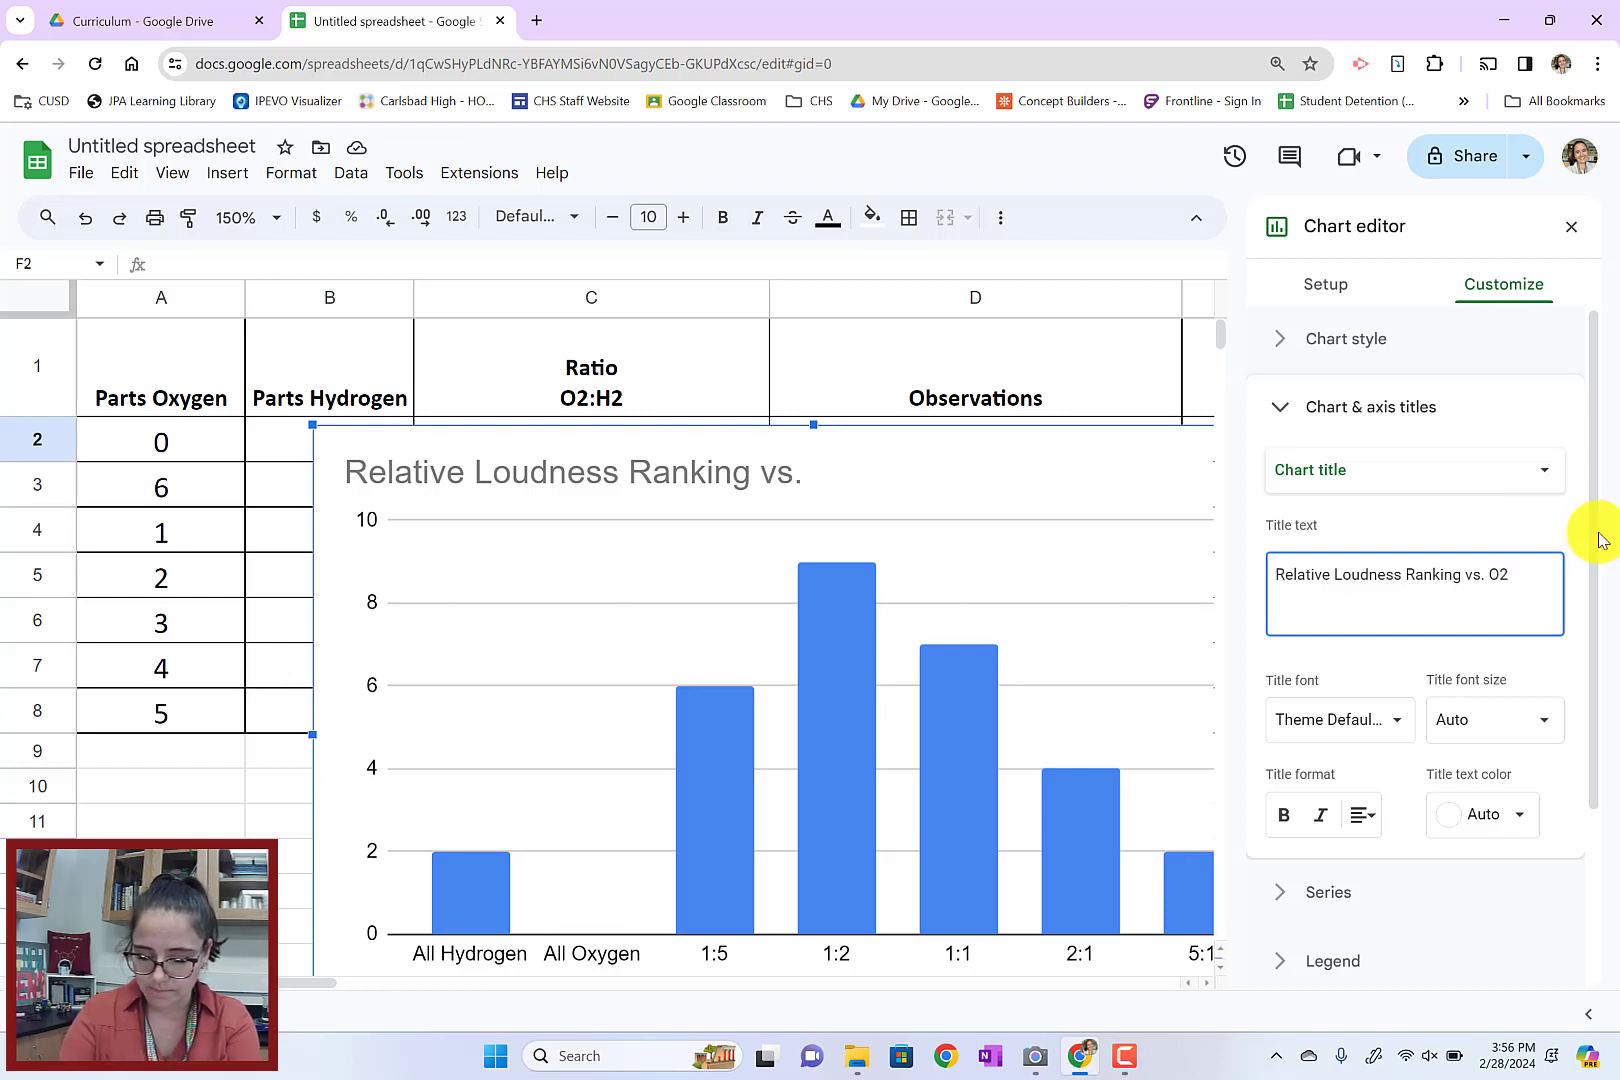
{"action": "key", "text": "BackSpace"}
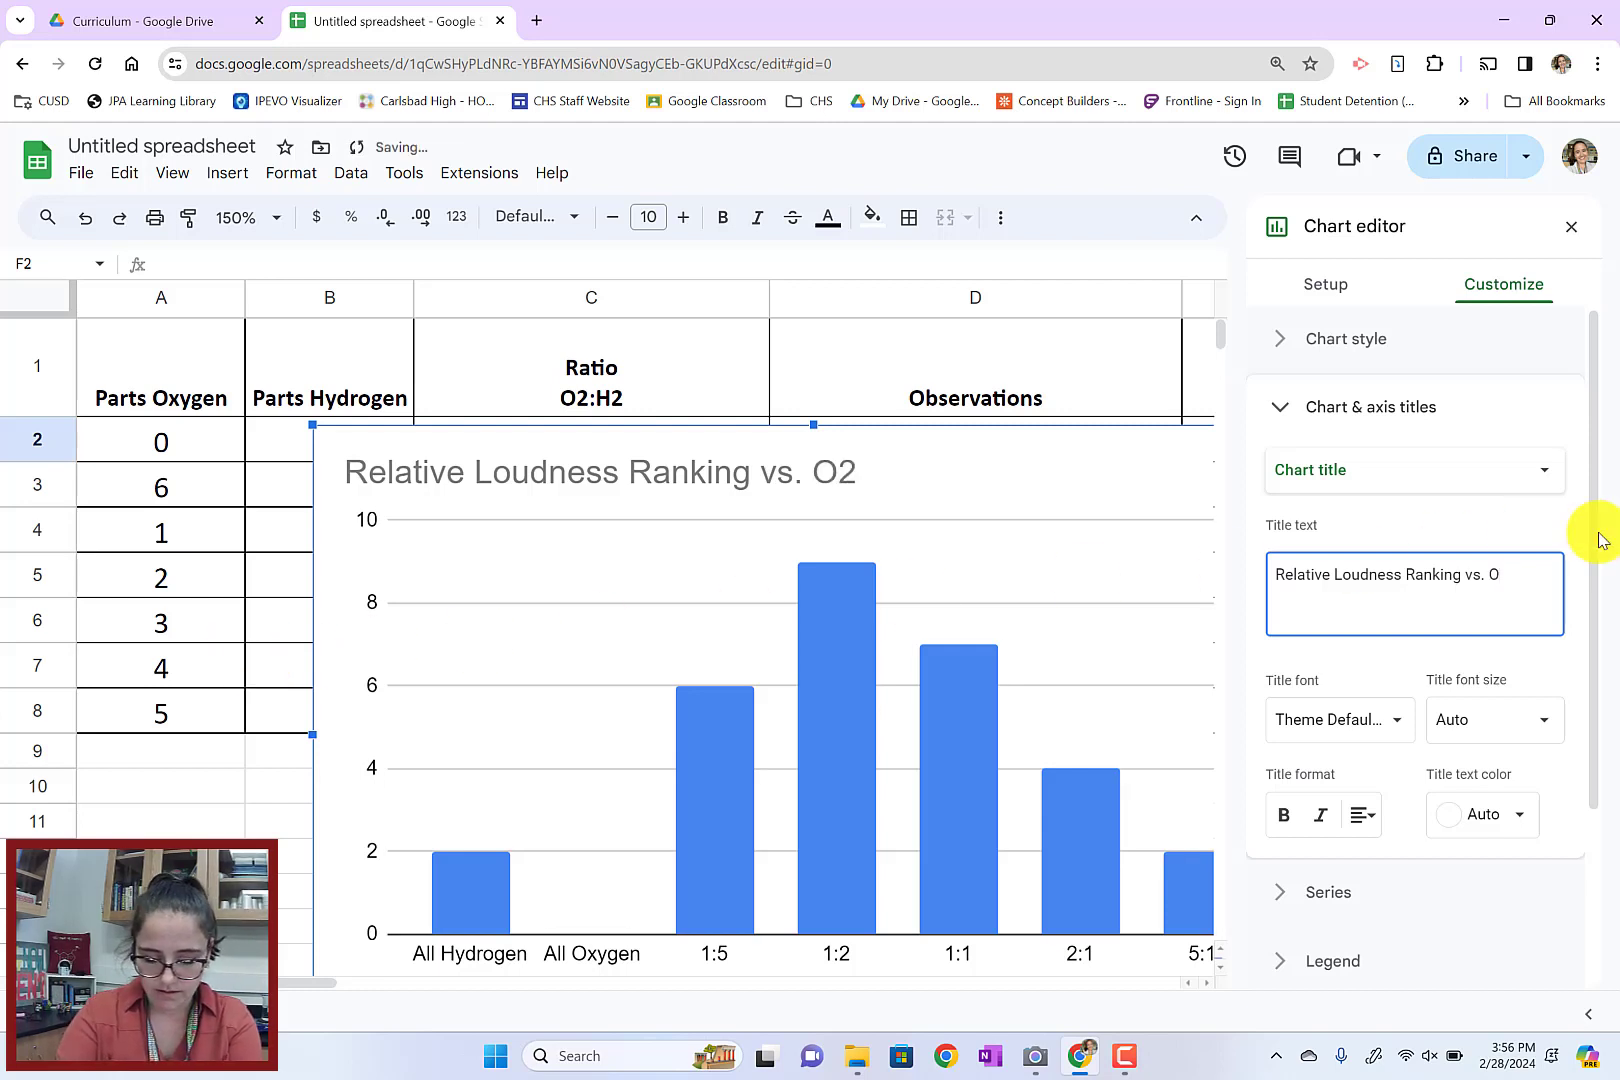
{"action": "type", "text": "xygen: Hydrog"}
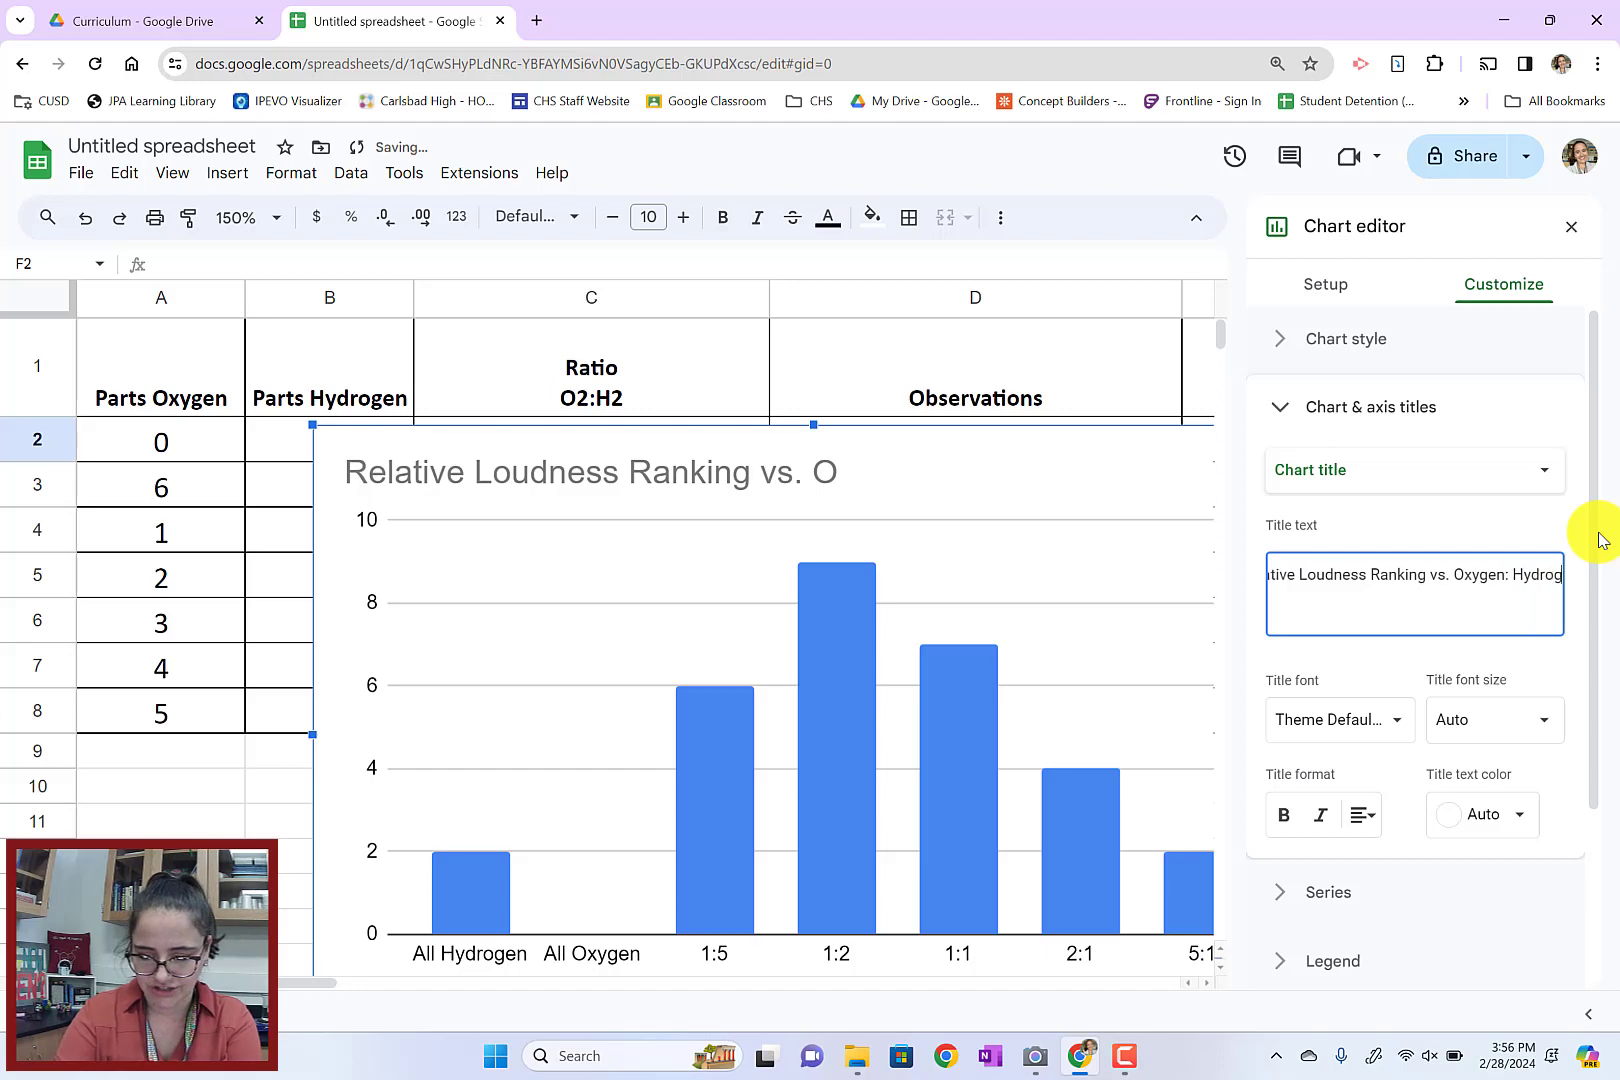
{"action": "type", "text": "en Gas Ratio"}
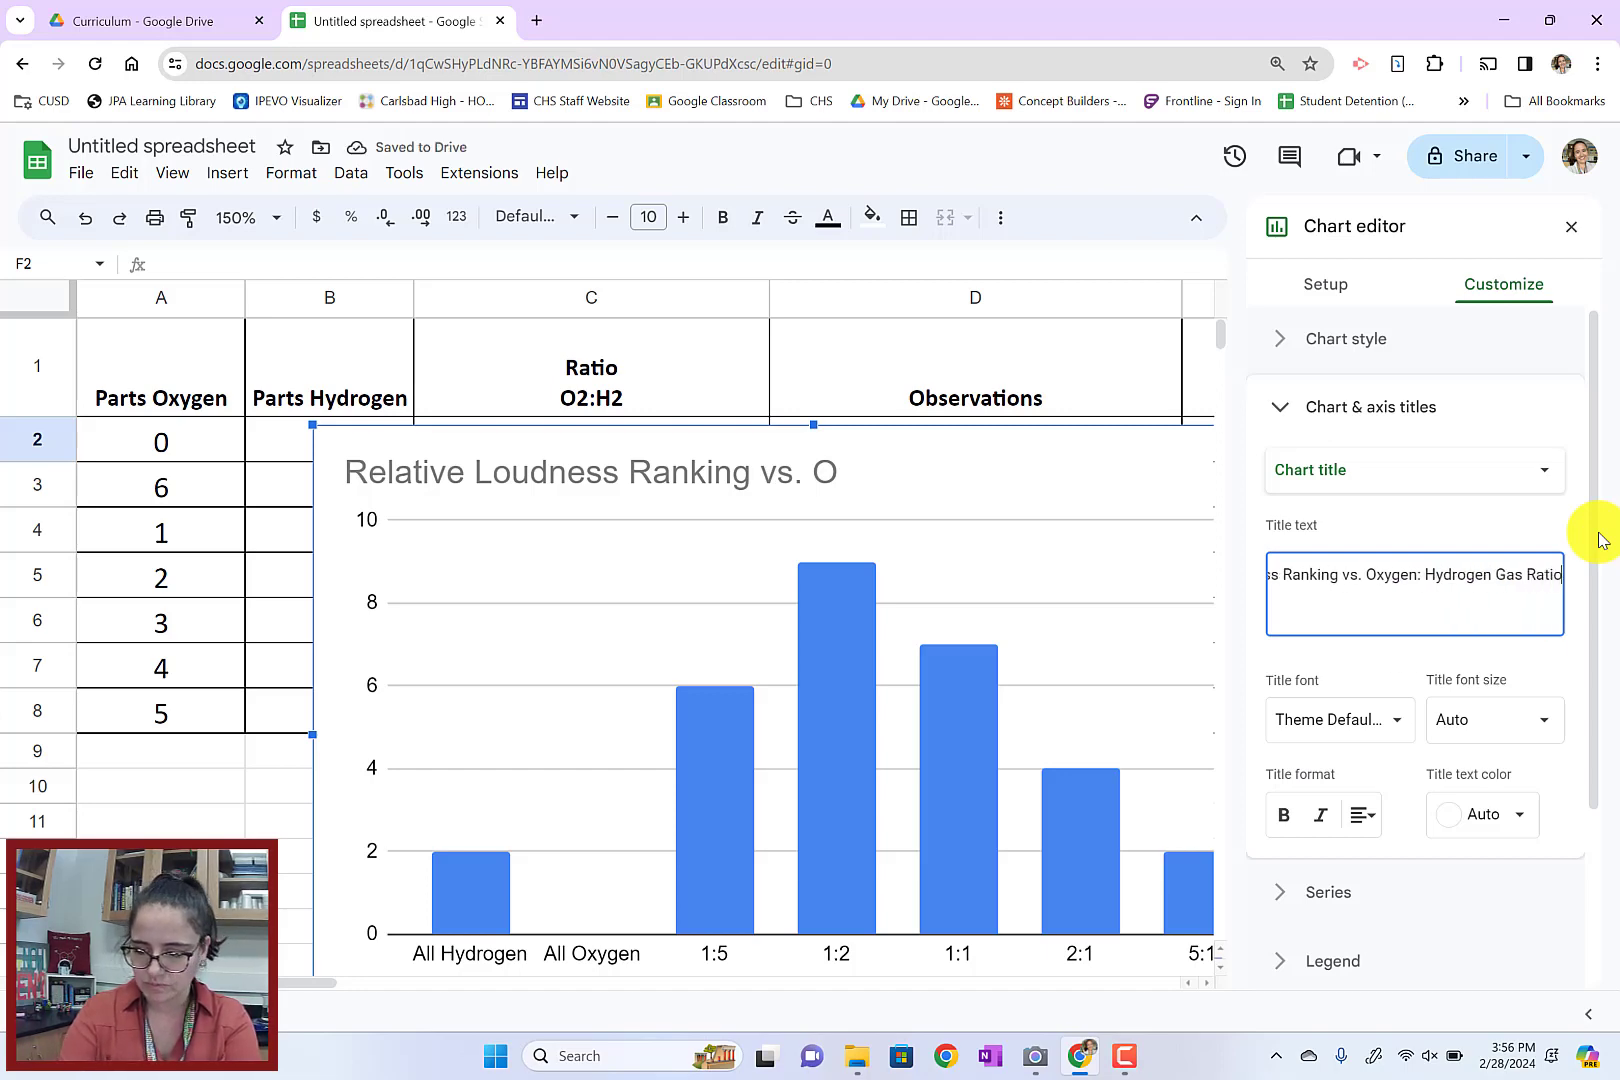
Change the chart's horizontal axis title to "O2:H2 Ratio"
{"action": "scroll", "coordinate": [900, 580], "scroll_direction": "down", "scroll_amount": 5}
{"action": "left_click", "coordinate": [836, 592]}
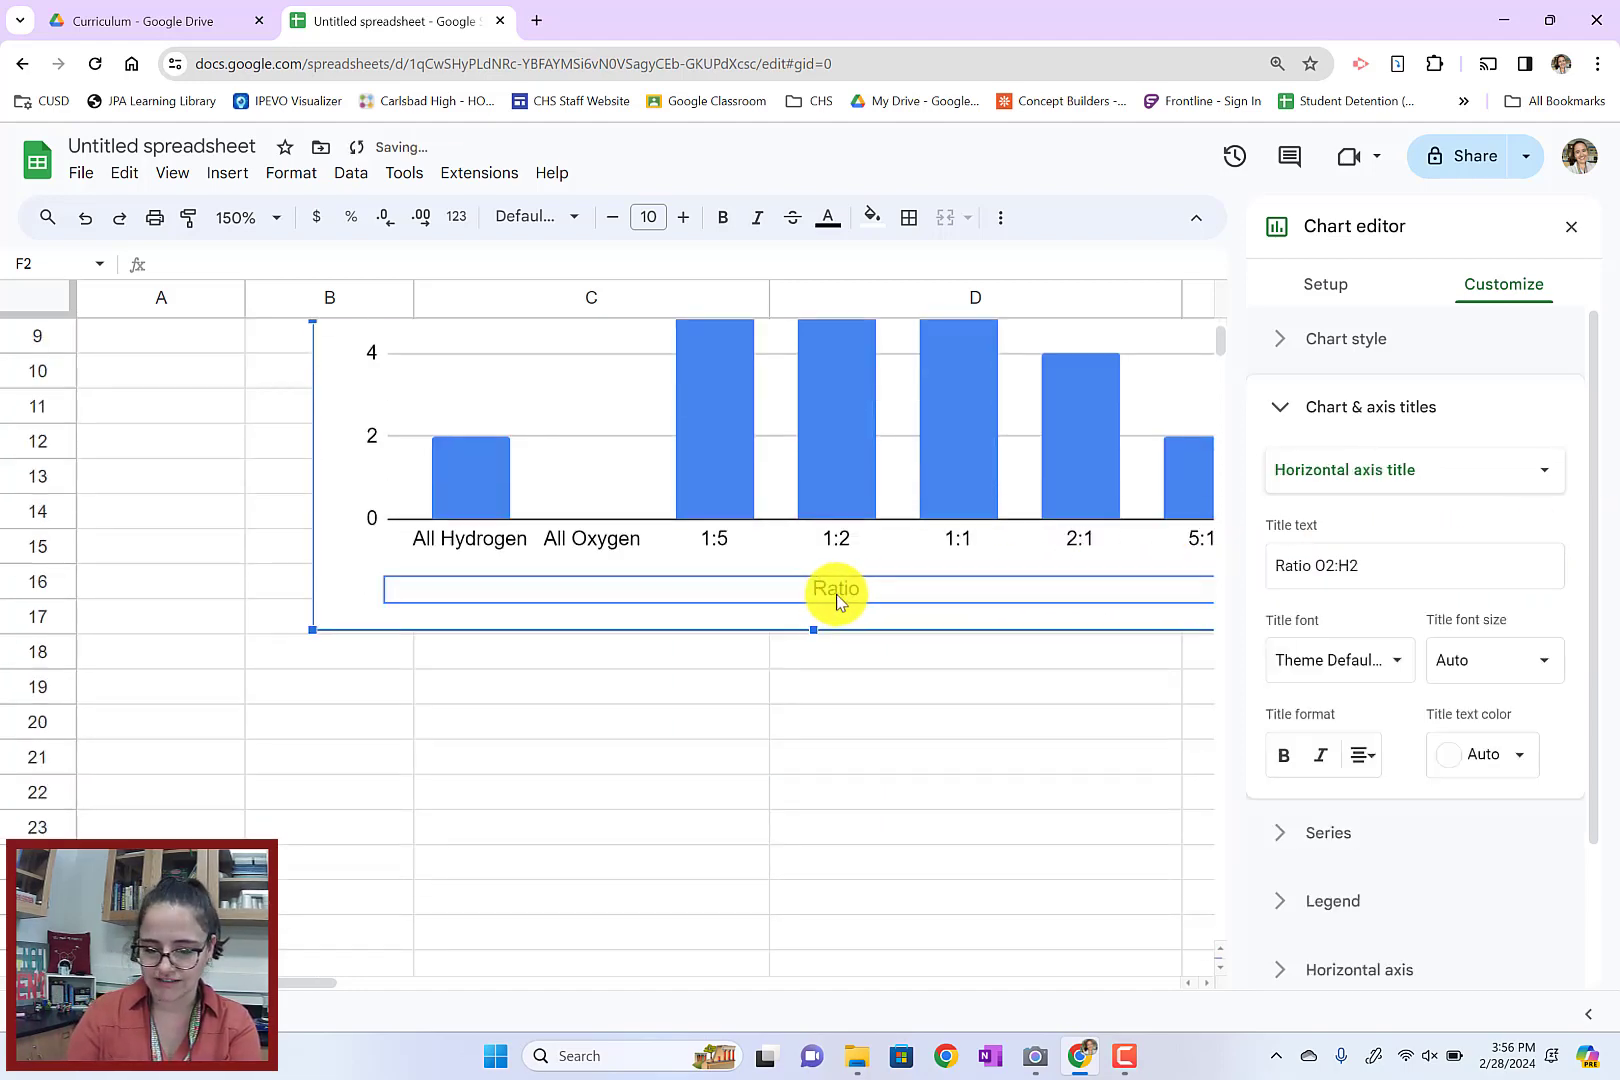
{"action": "double_click", "coordinate": [829, 591]}
{"action": "left_click", "coordinate": [904, 589]}
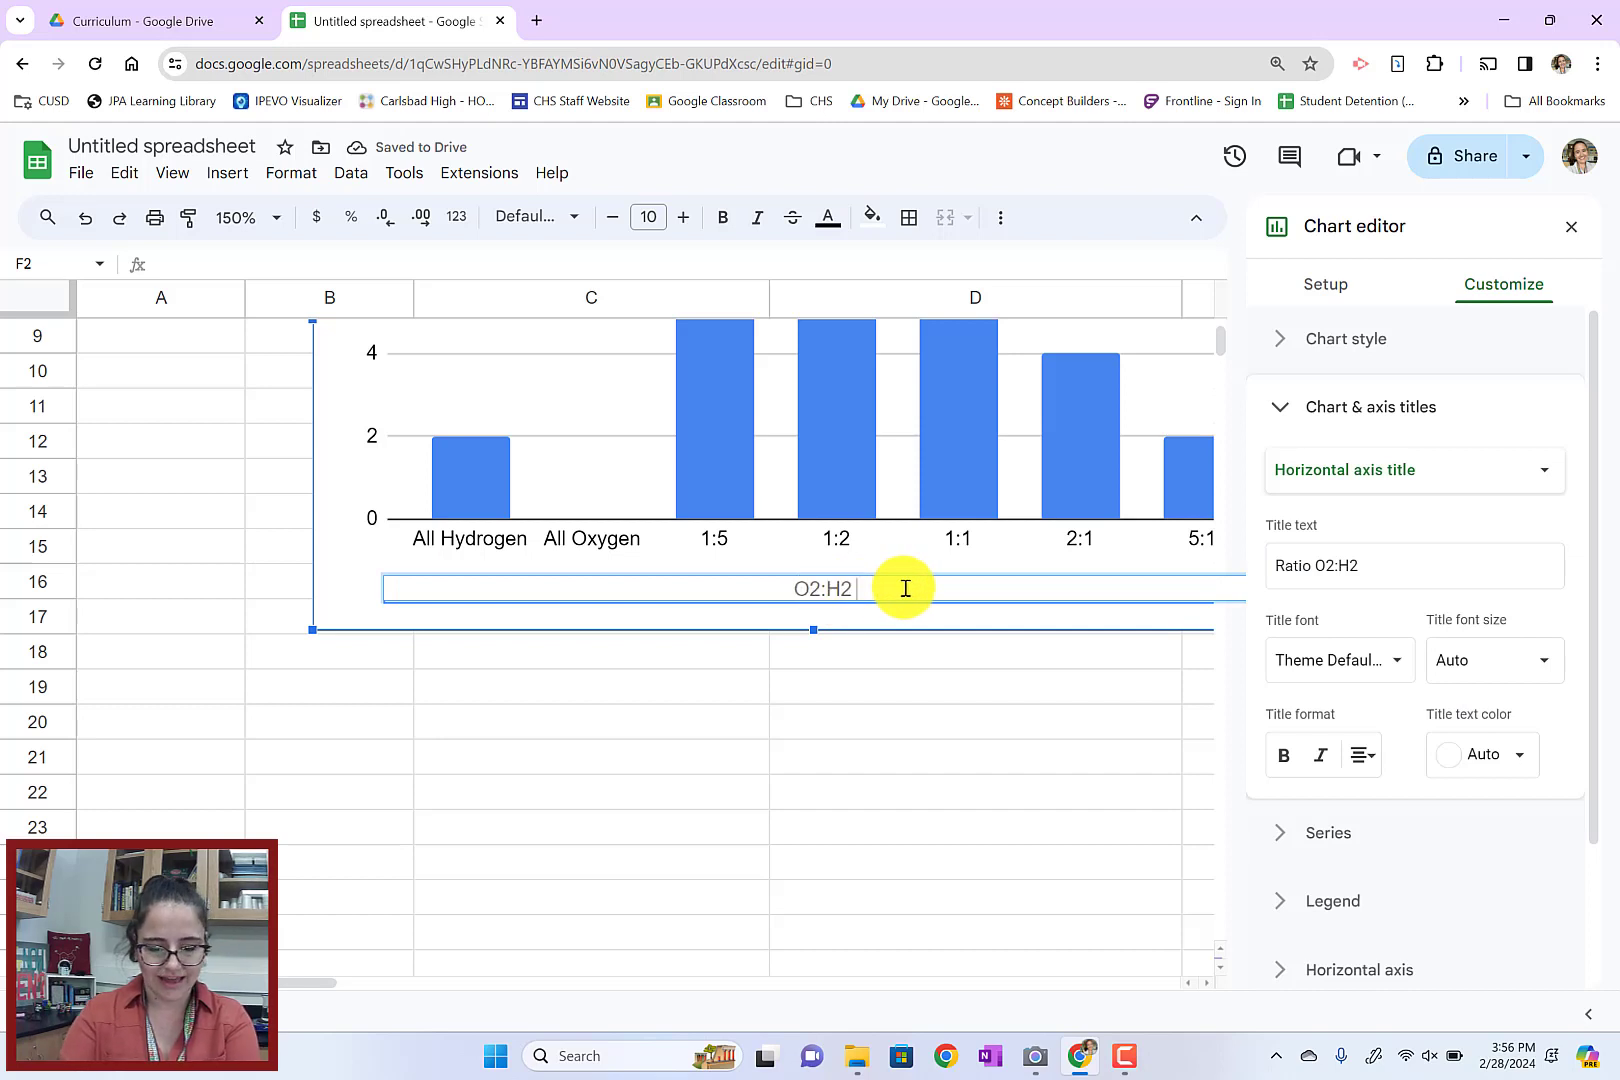
{"action": "type", "text": "Ratio"}
{"action": "left_click", "coordinate": [991, 810]}
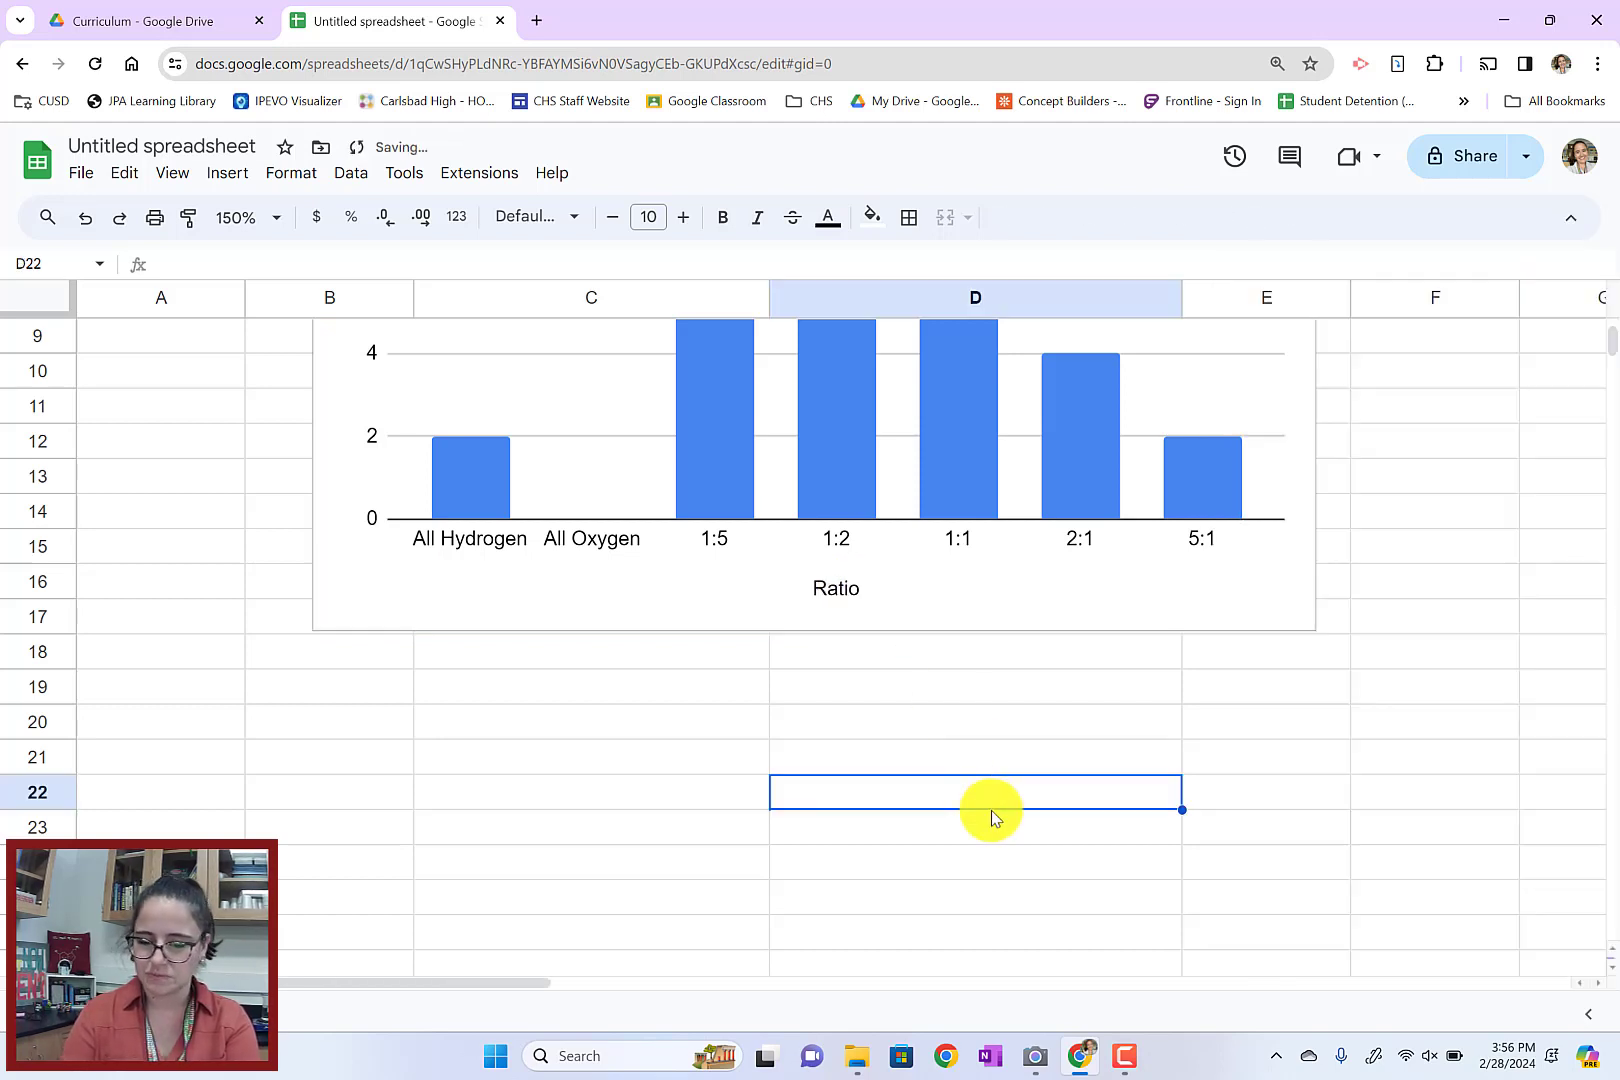
Remove the extra leading "Ratio" so the horizontal axis title reads "O2:H2 Ratio", and return to the spreadsheet
{"action": "left_click", "coordinate": [838, 587]}
{"action": "double_click", "coordinate": [838, 587]}
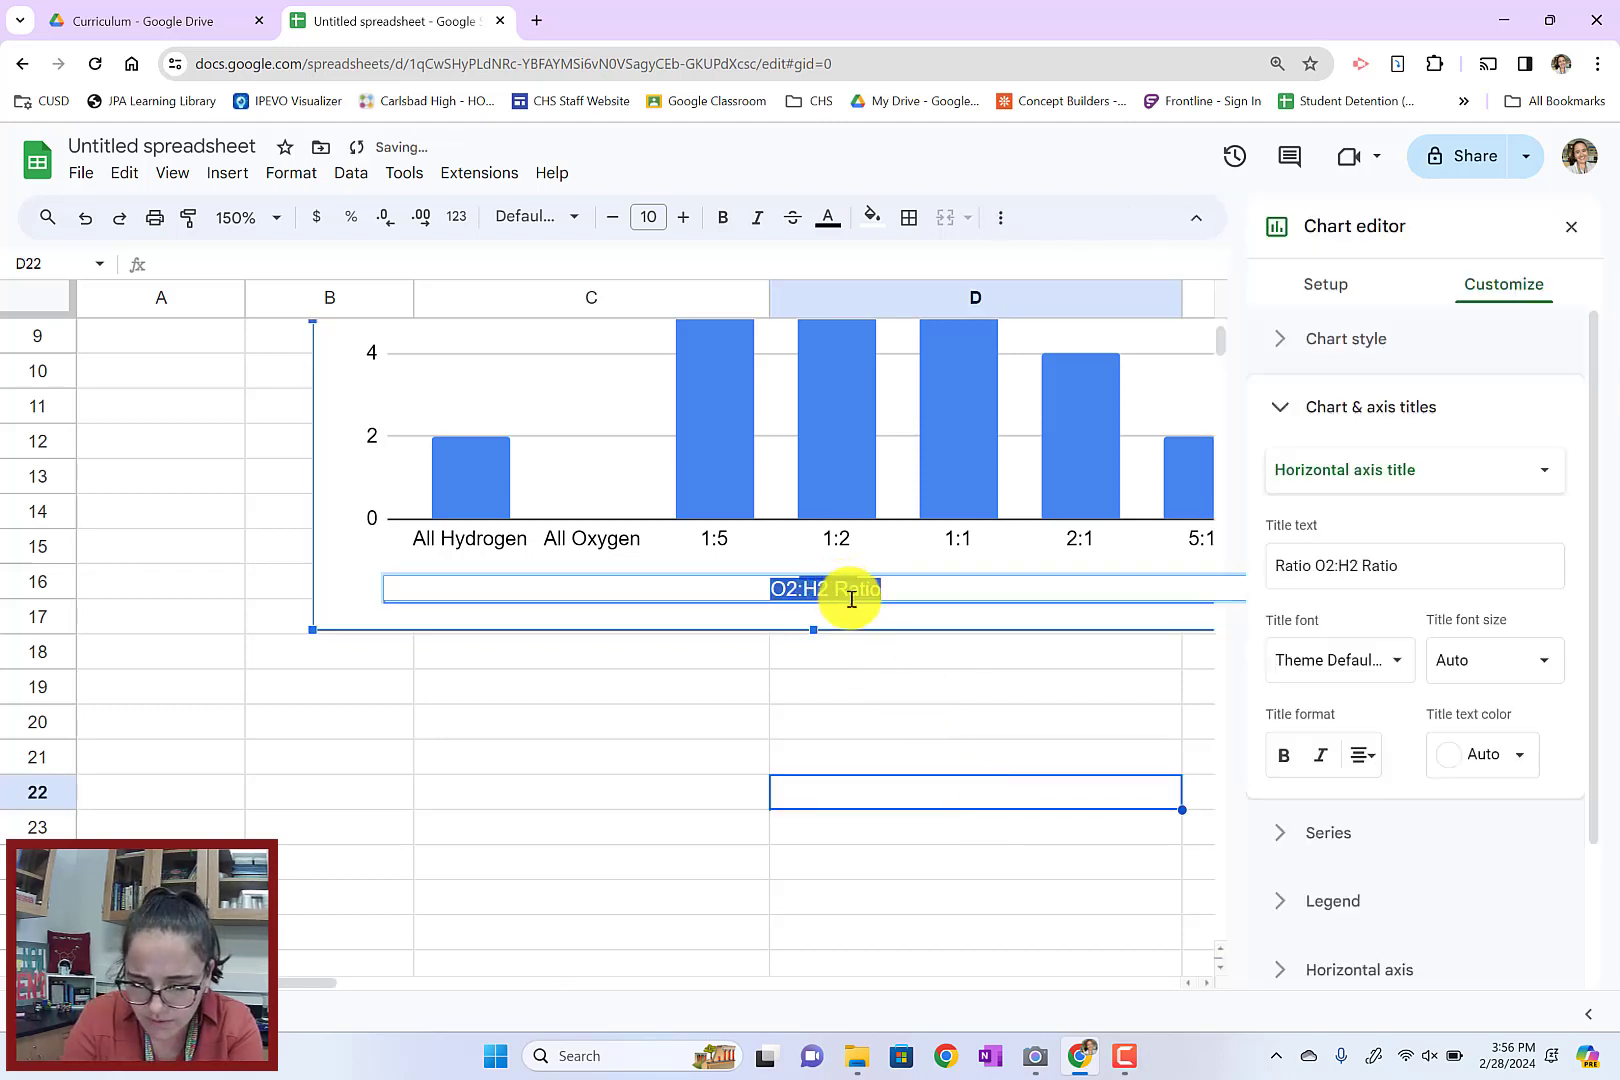
{"action": "scroll", "coordinate": [852, 598], "scroll_direction": "right", "scroll_amount": 5}
{"action": "scroll", "coordinate": [852, 598], "scroll_direction": "left", "scroll_amount": 1}
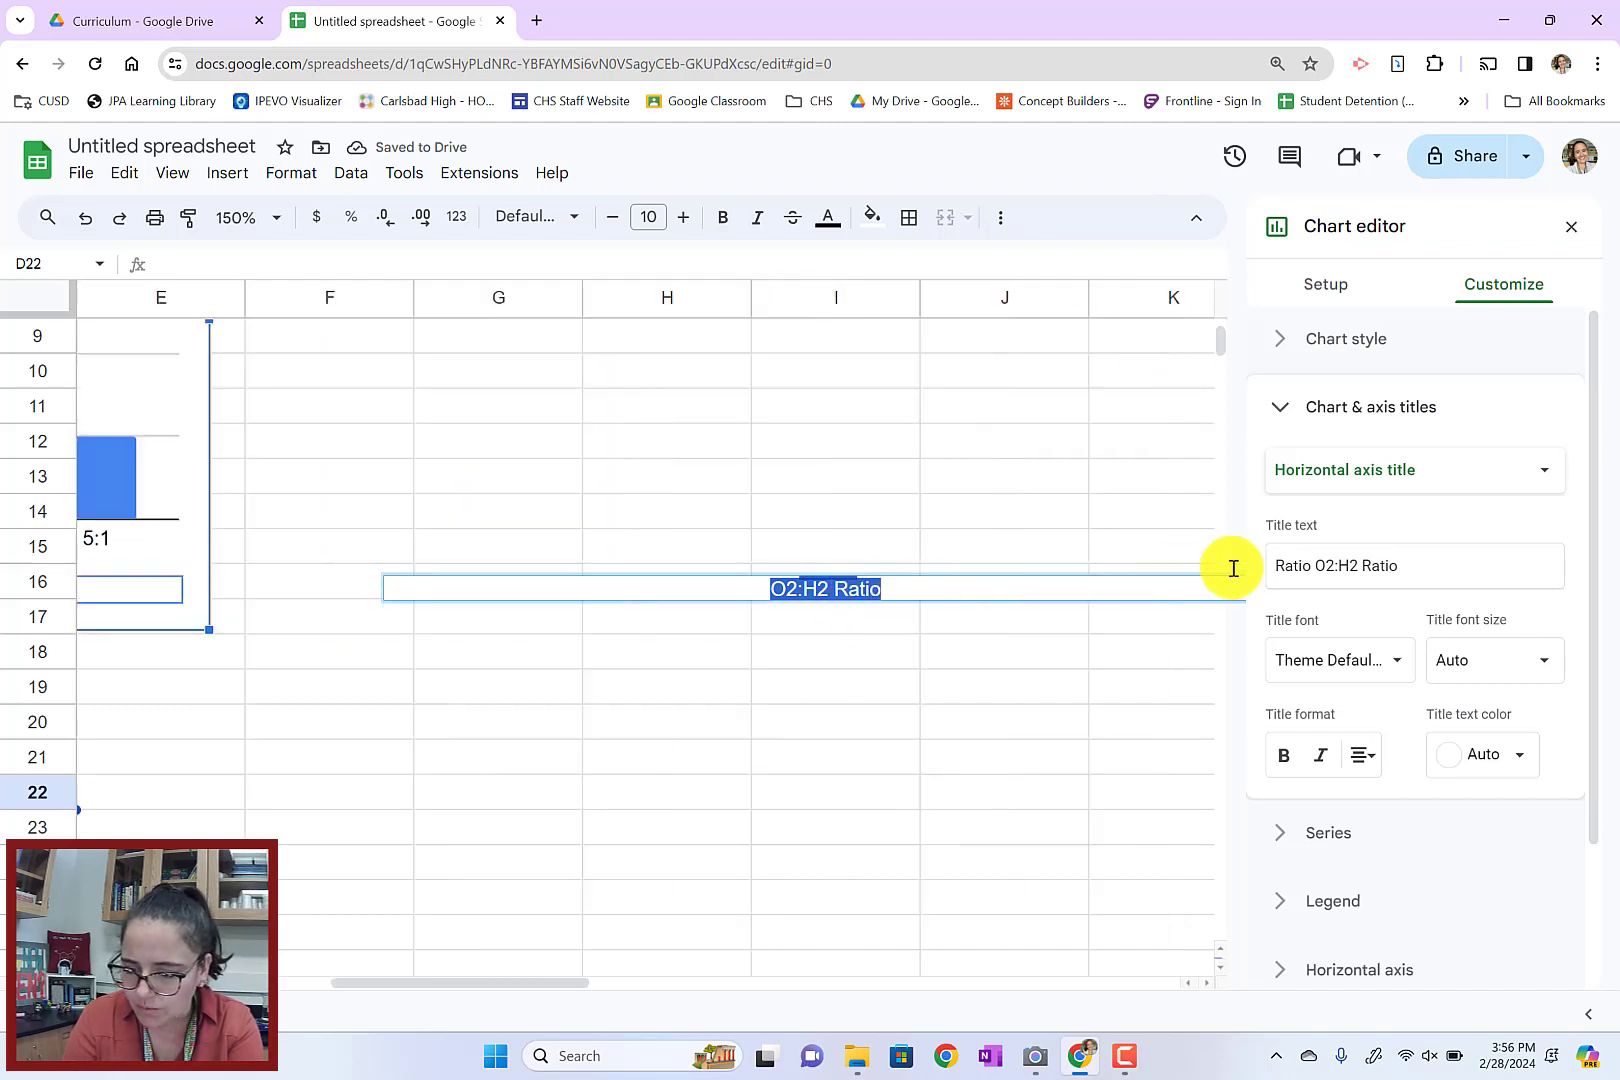
{"action": "left_click", "coordinate": [1318, 562]}
{"action": "left_click_drag", "start_coordinate": [1314, 565], "coordinate": [1231, 572]}
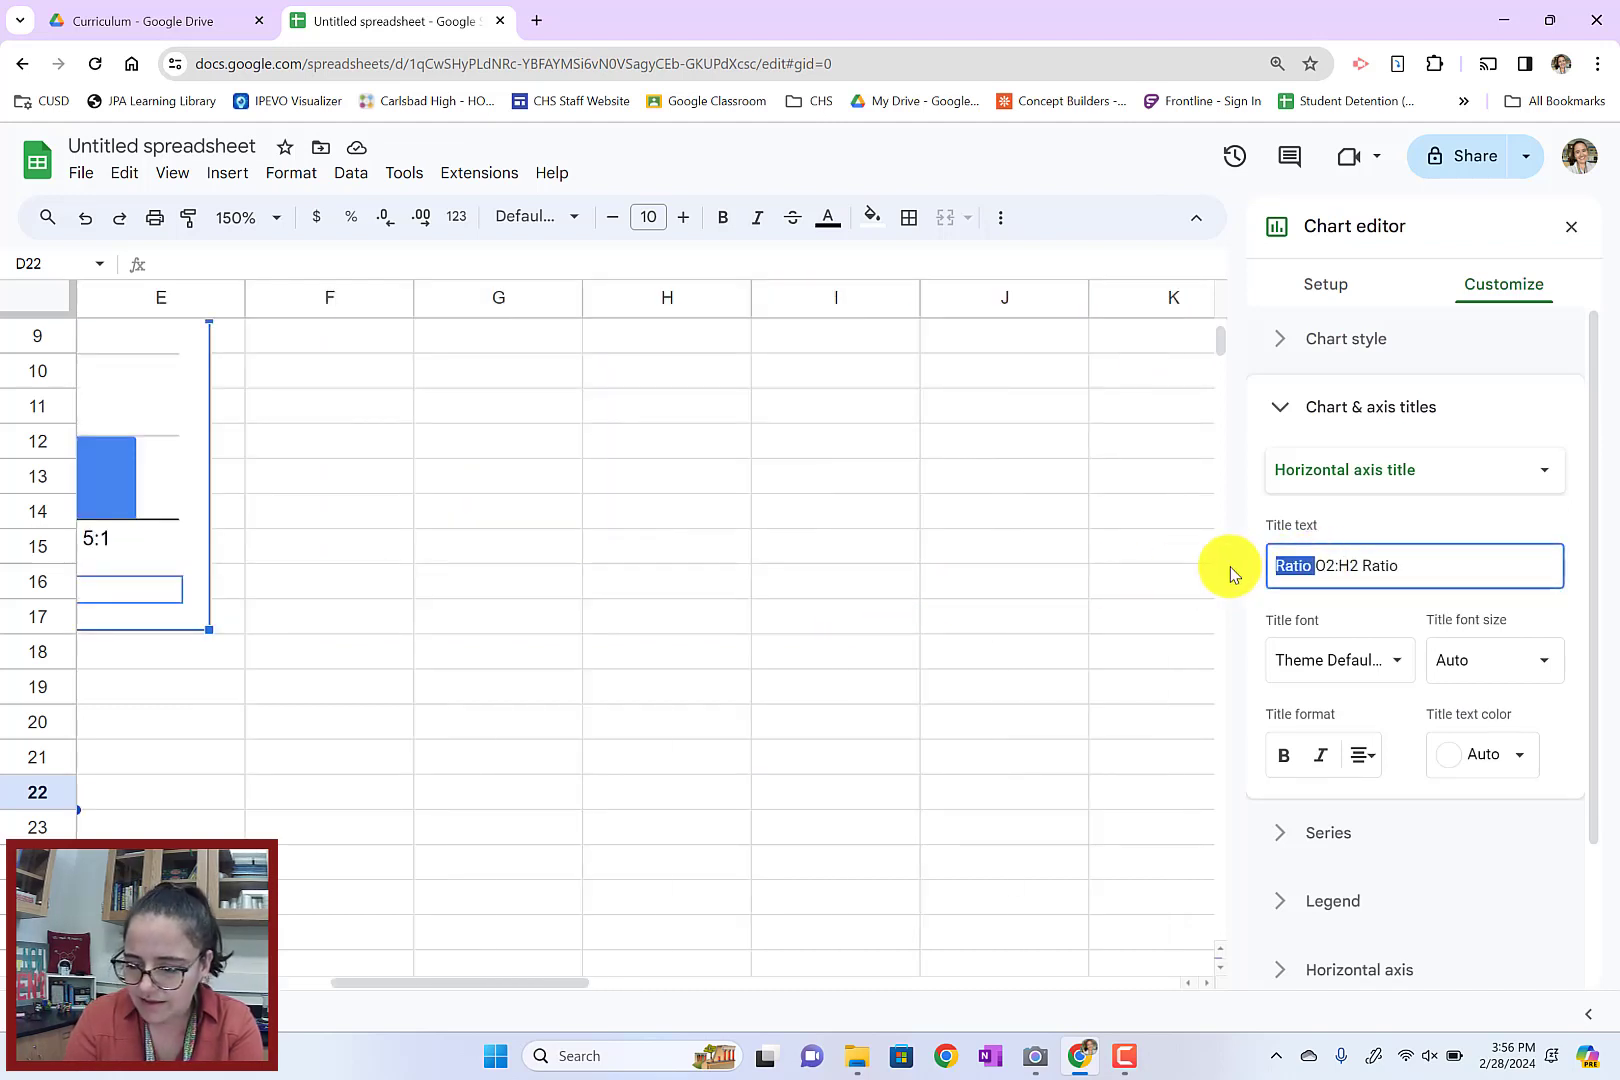
{"action": "key", "text": "BackSpace"}
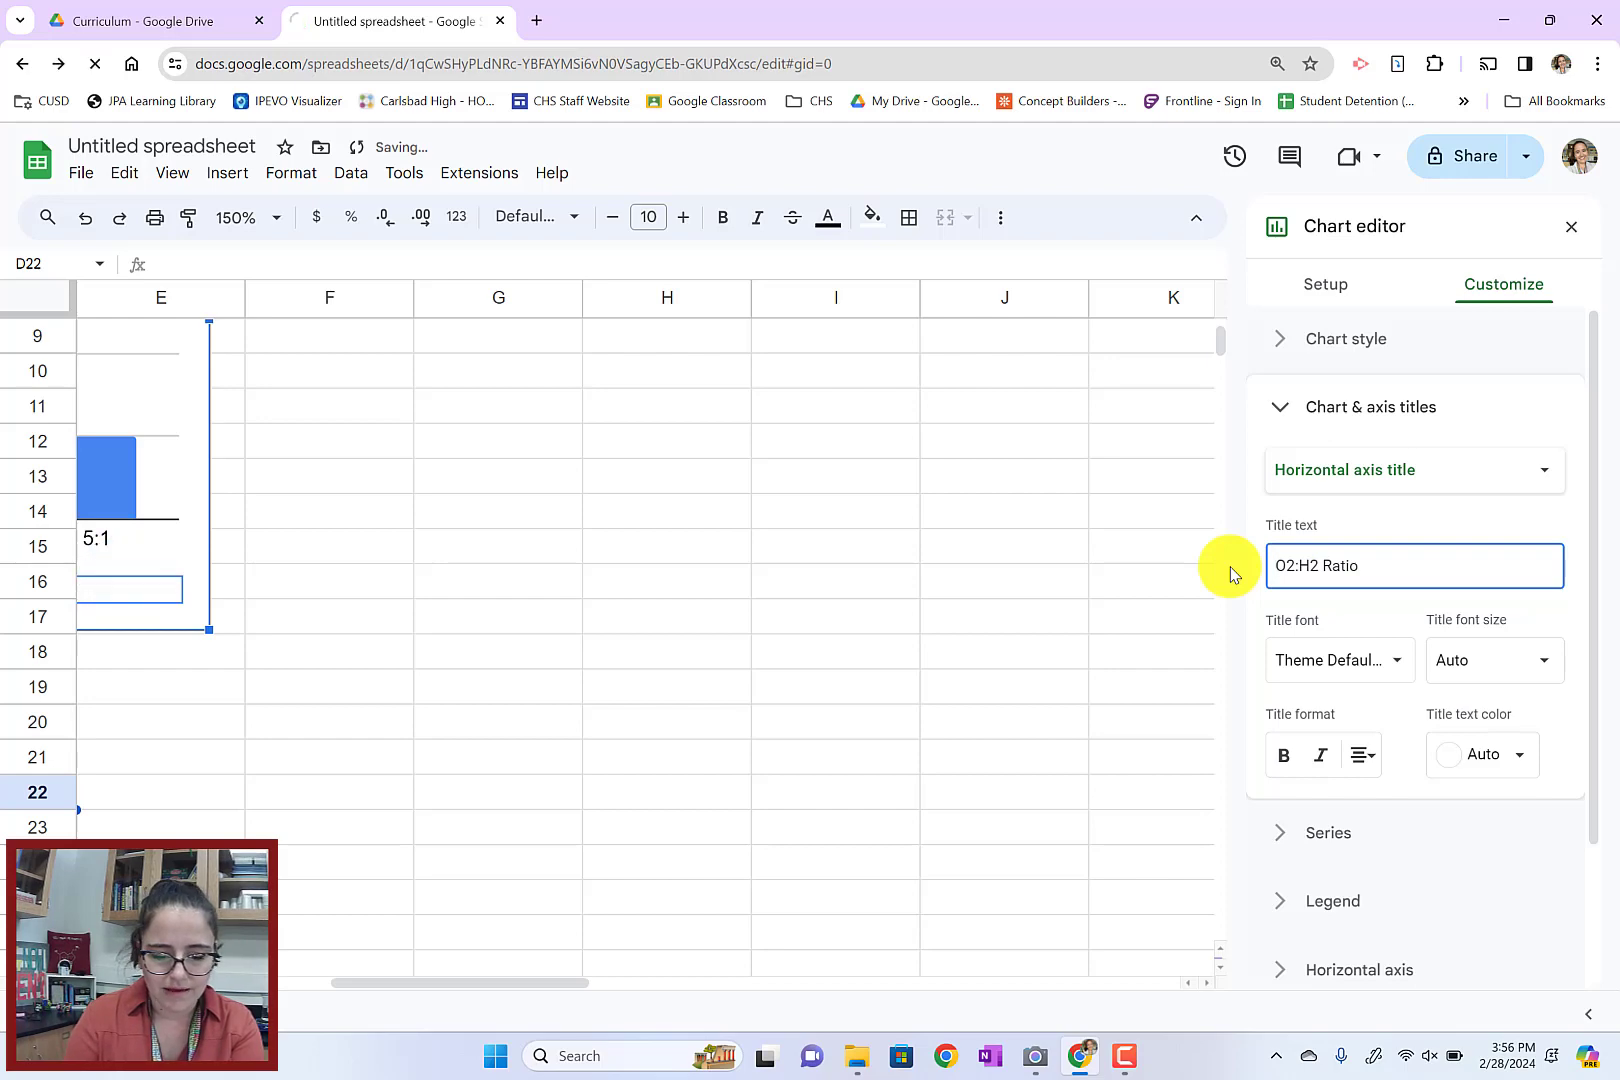
{"action": "scroll", "coordinate": [1190, 580], "scroll_direction": "left", "scroll_amount": 5}
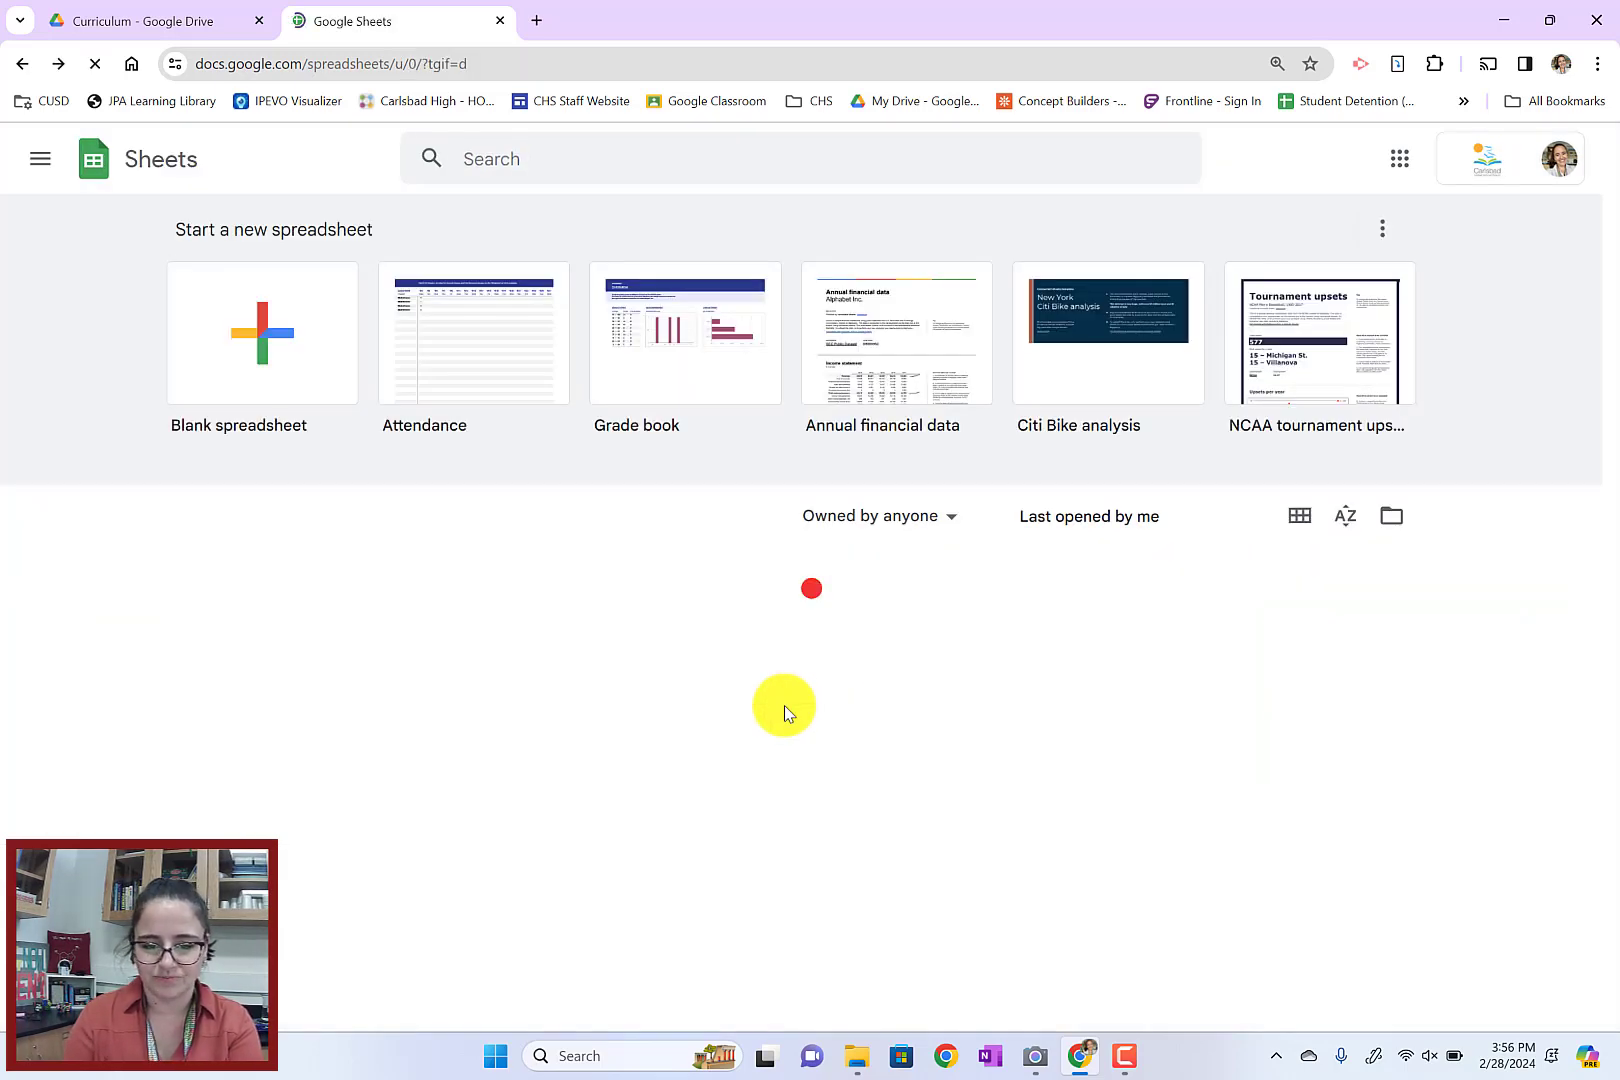
{"action": "left_click", "coordinate": [60, 63]}
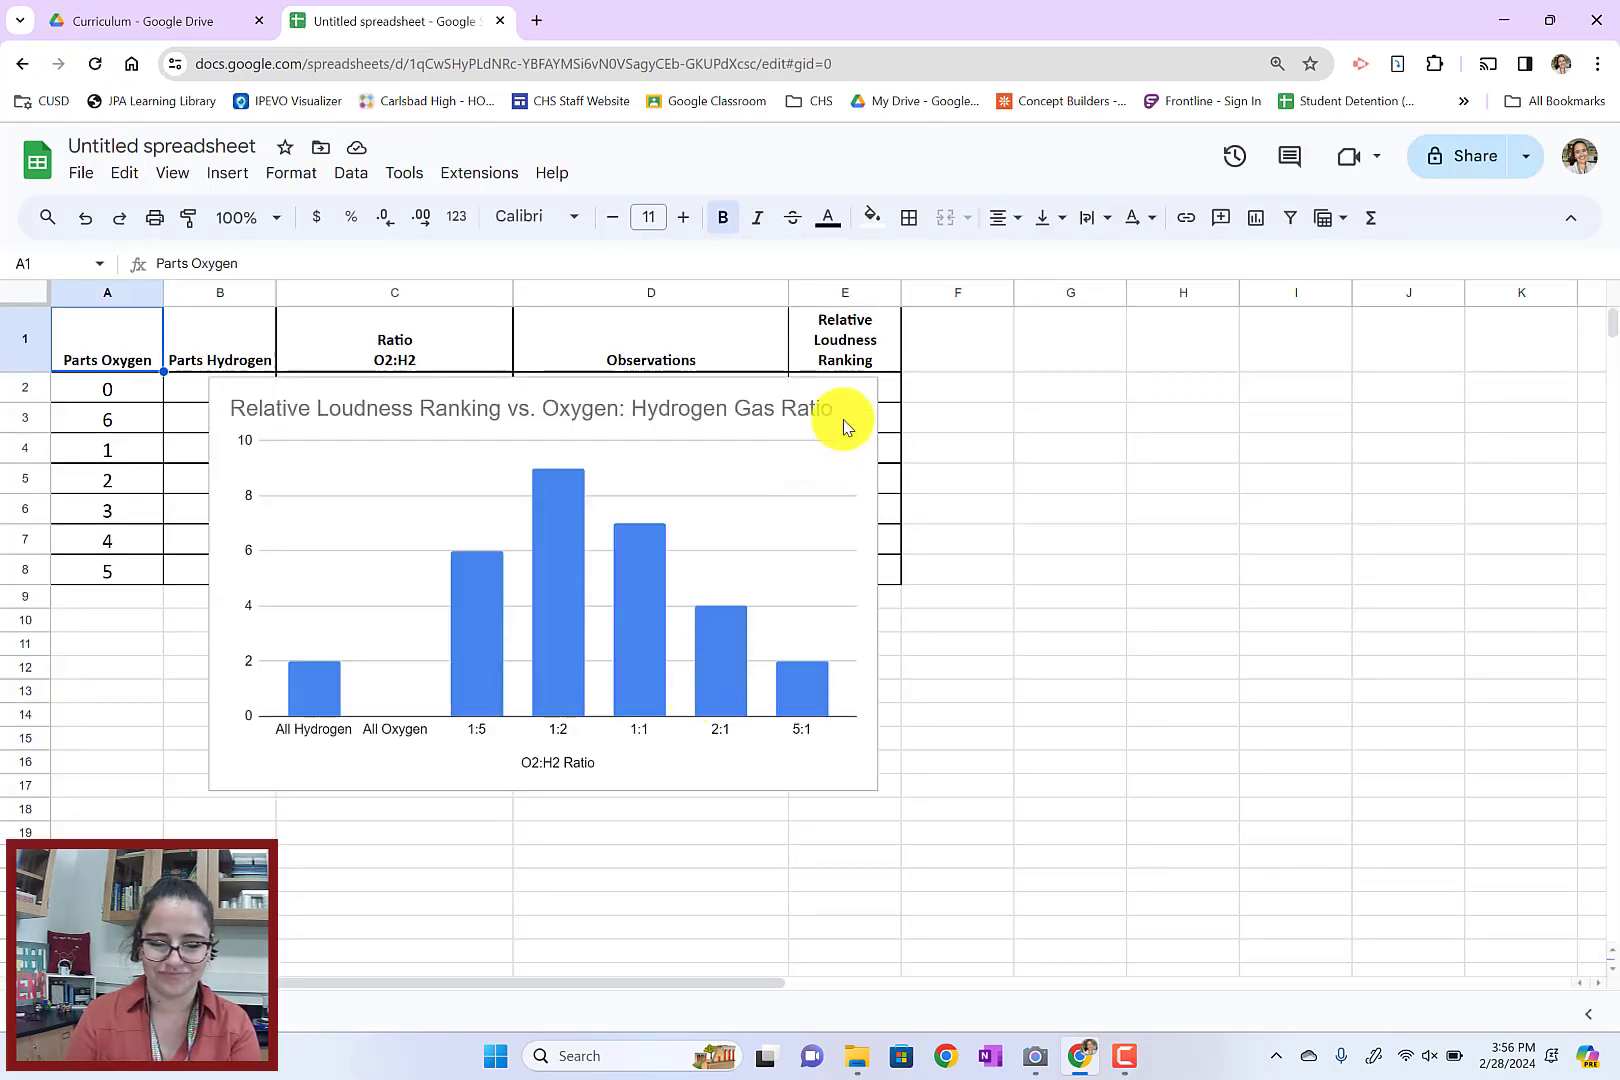
Add the vertical axis title "Relative Loudness" to the column chart and close the chart editor
{"action": "left_click", "coordinate": [843, 420]}
{"action": "left_click", "coordinate": [863, 398]}
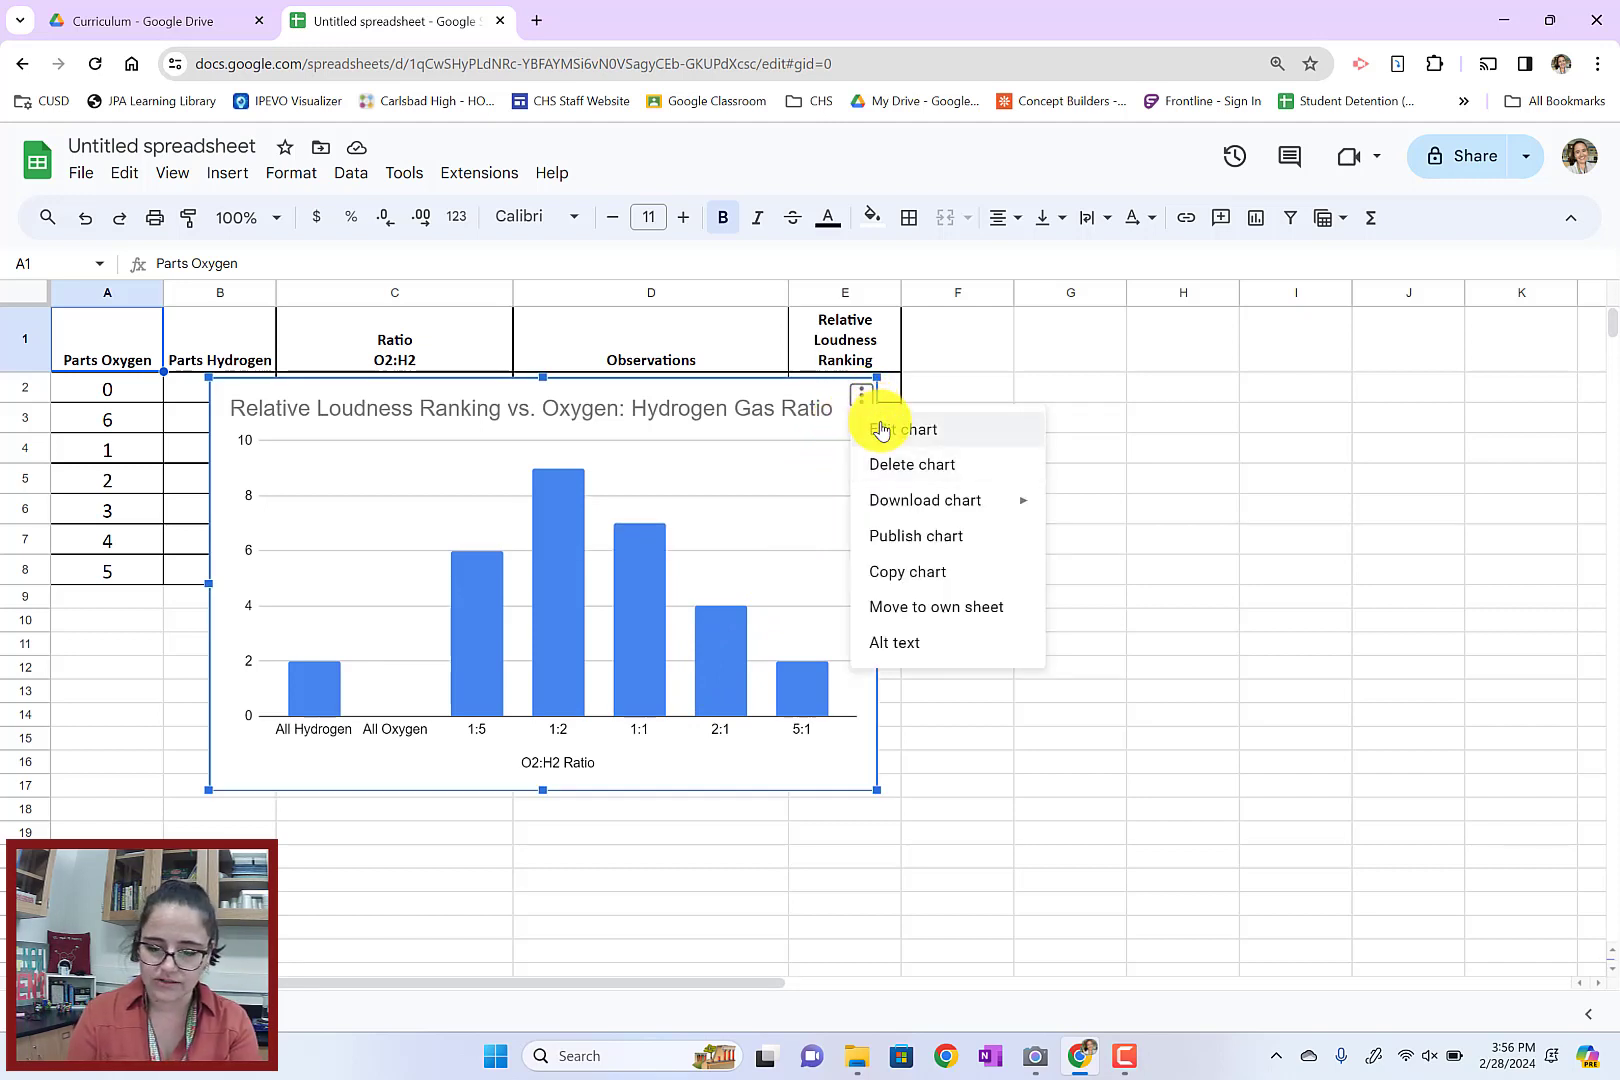
{"action": "left_click", "coordinate": [880, 430]}
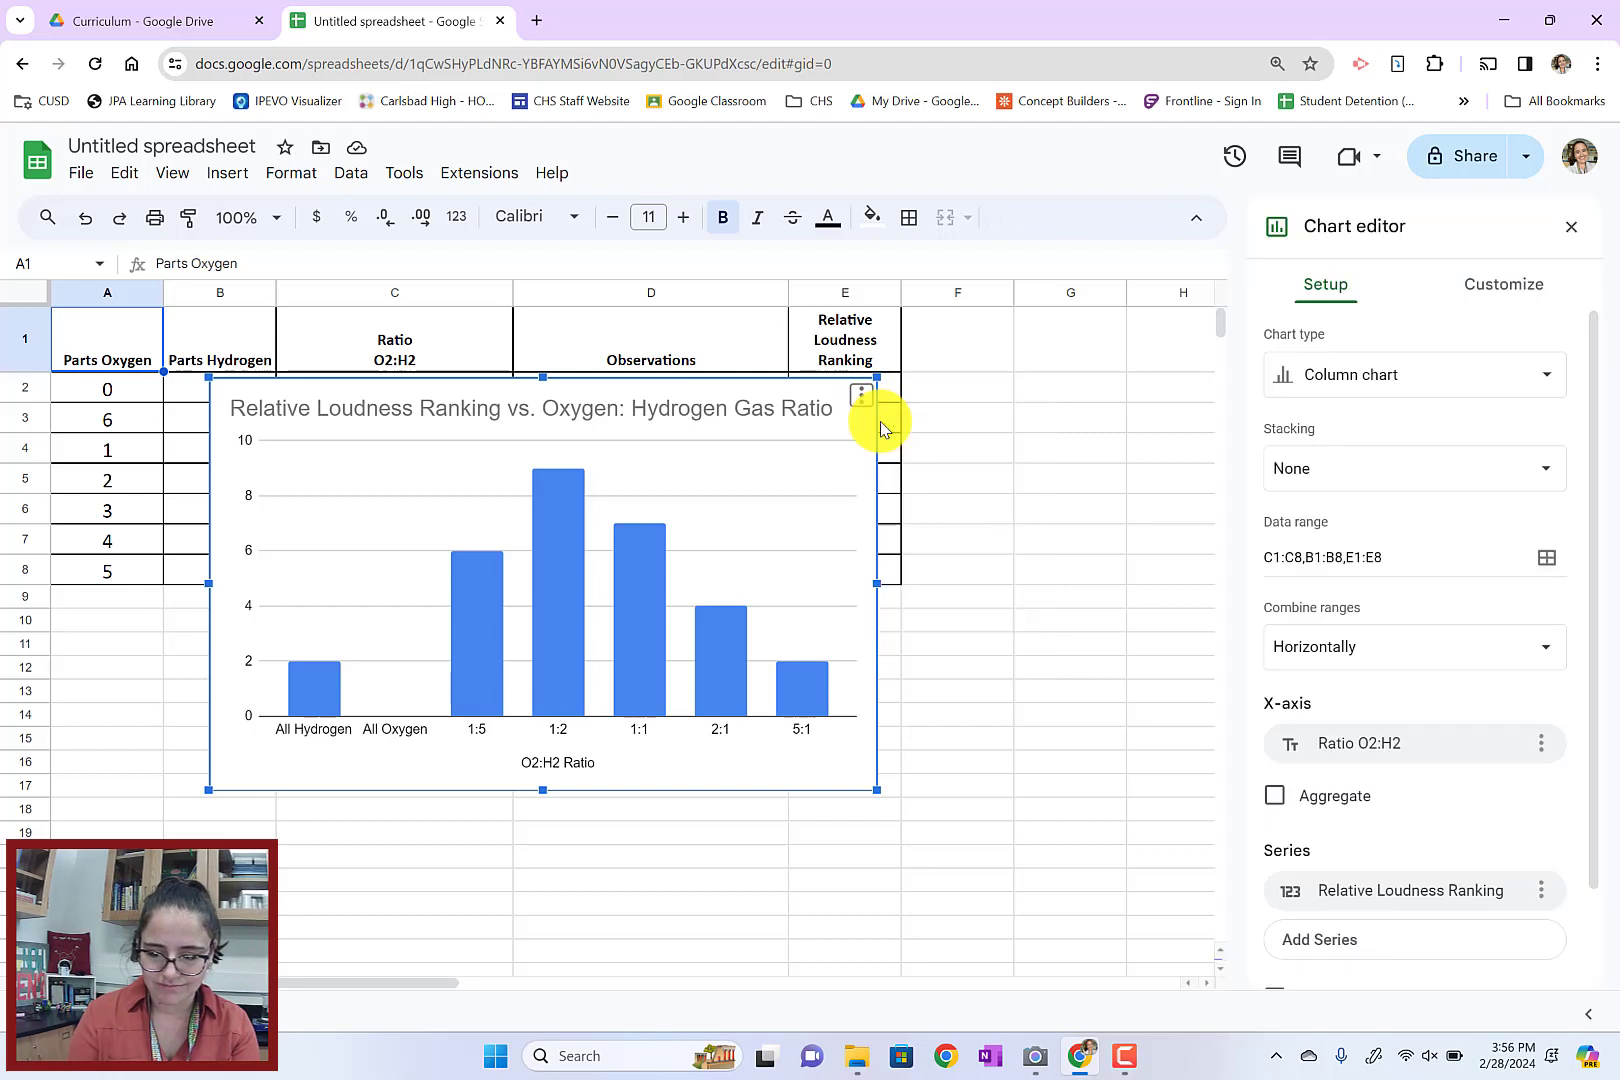
{"action": "left_click", "coordinate": [1512, 290]}
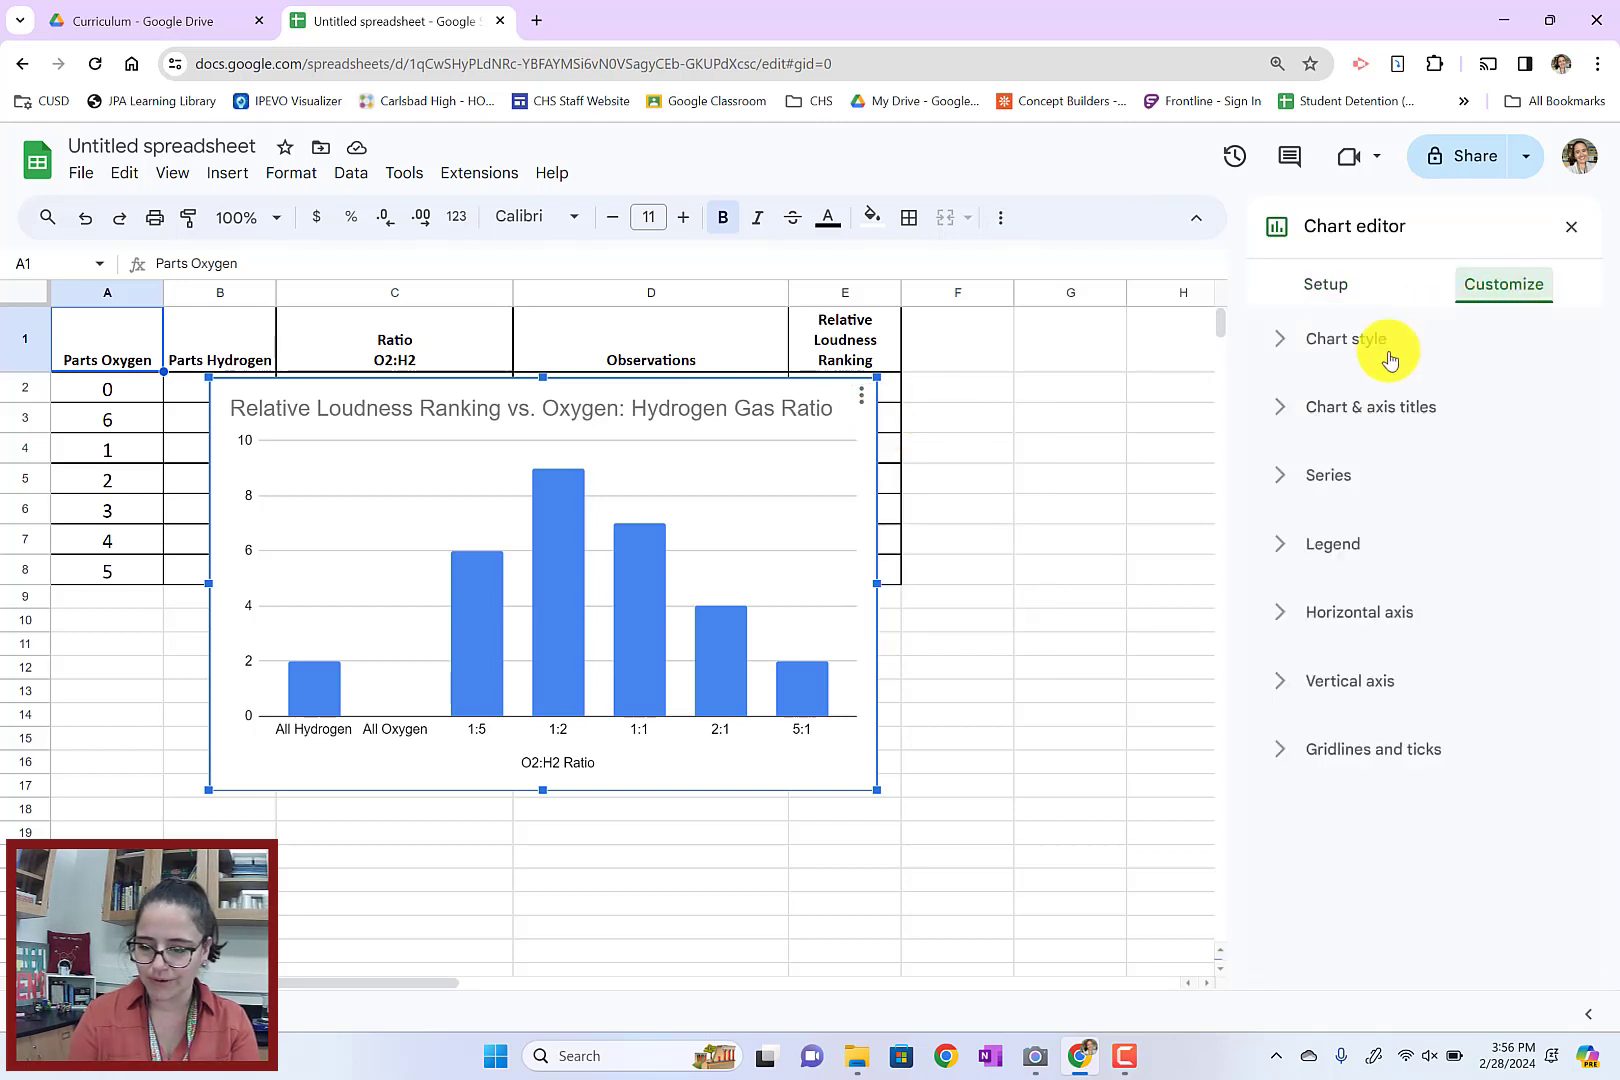
{"action": "left_click", "coordinate": [1279, 410]}
{"action": "left_click", "coordinate": [1338, 470]}
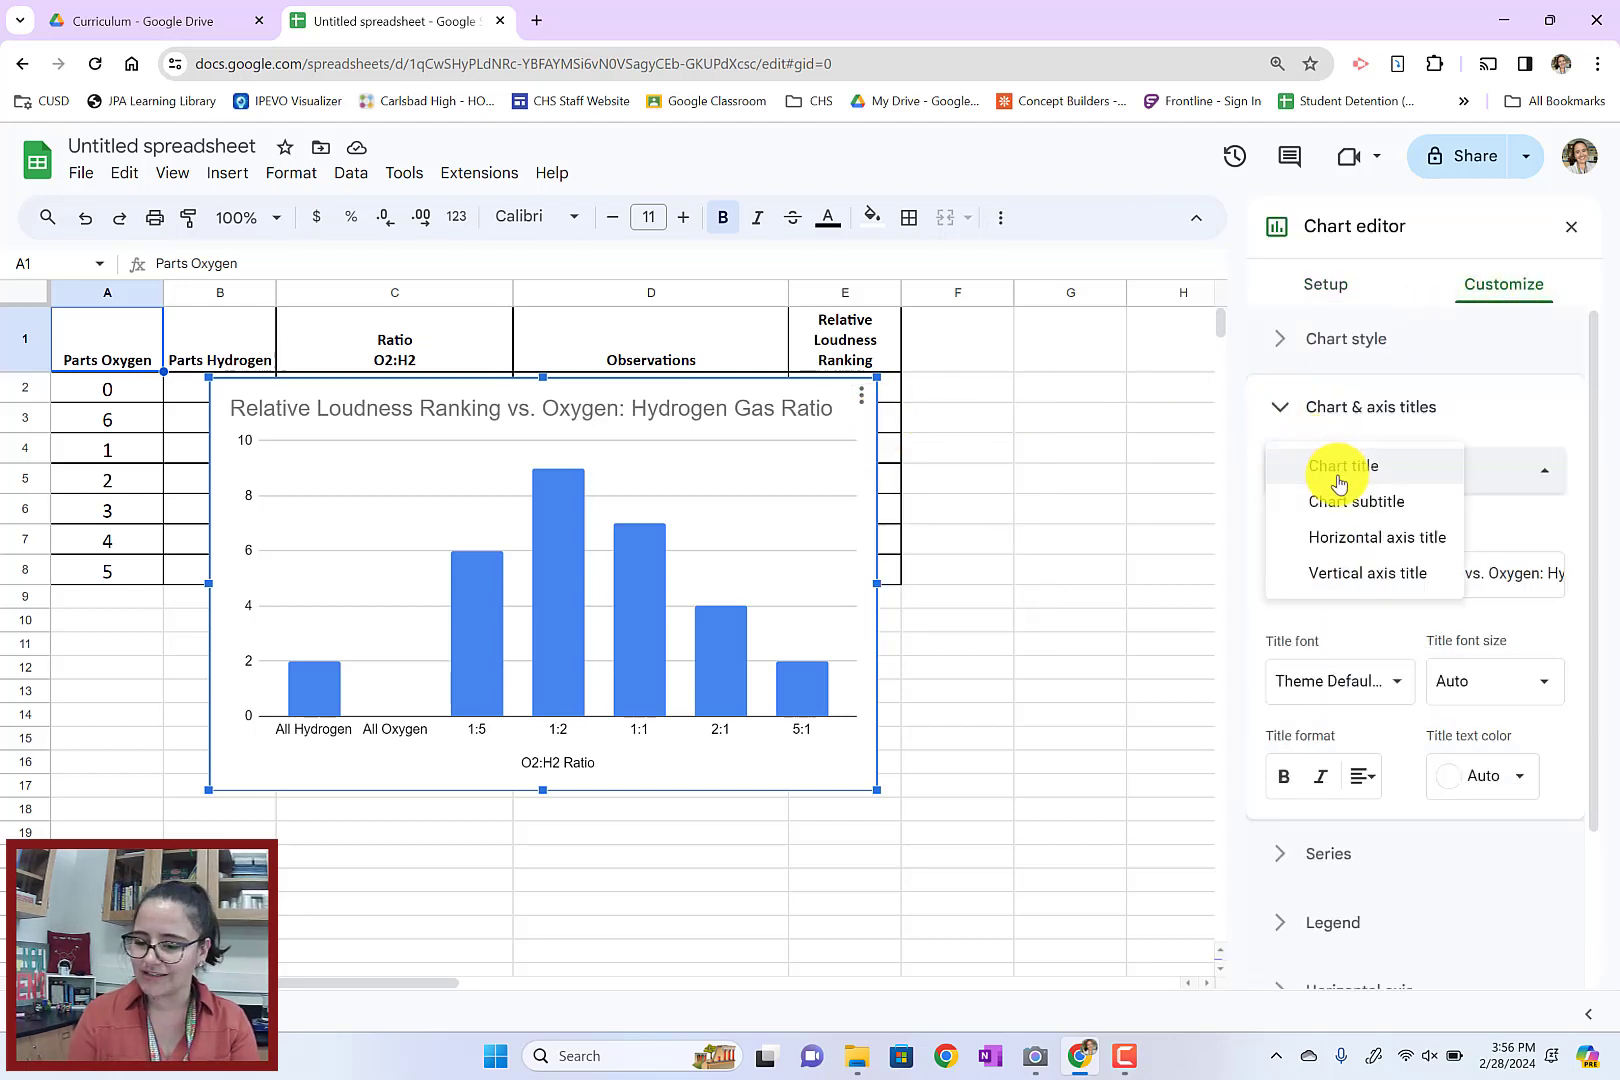
{"action": "left_click", "coordinate": [1280, 568]}
{"action": "left_click", "coordinate": [1377, 568]}
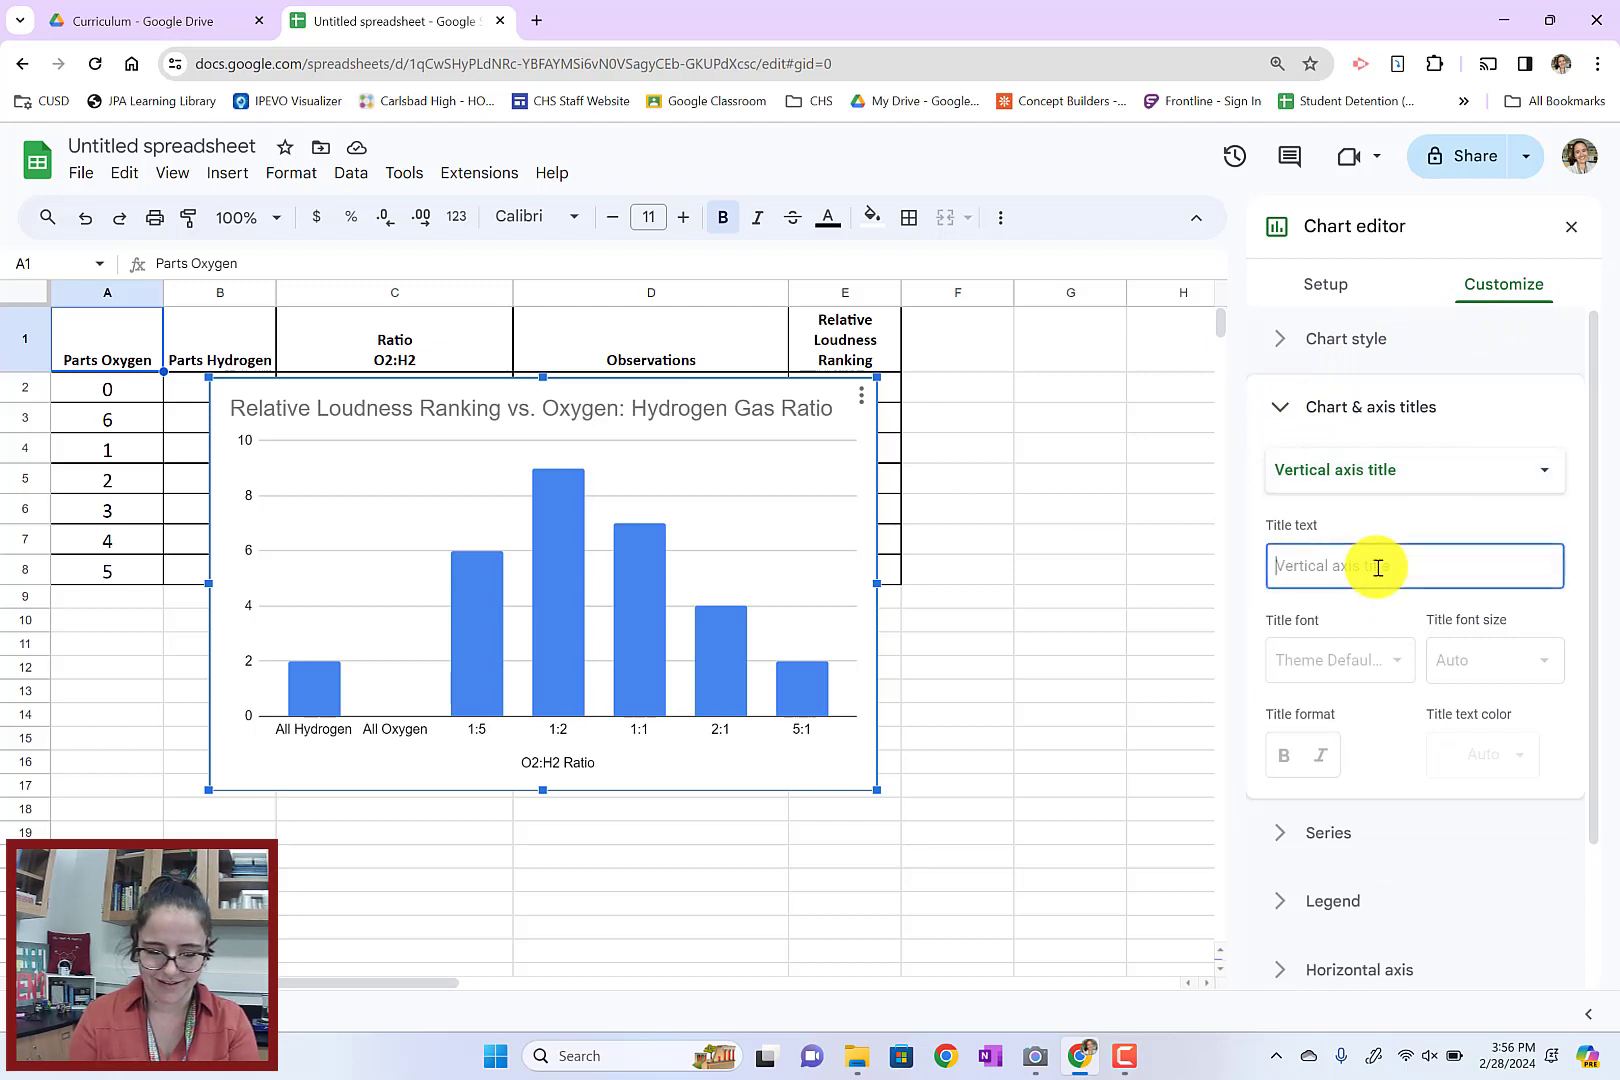
{"action": "type", "text": "Relative Loudness"}
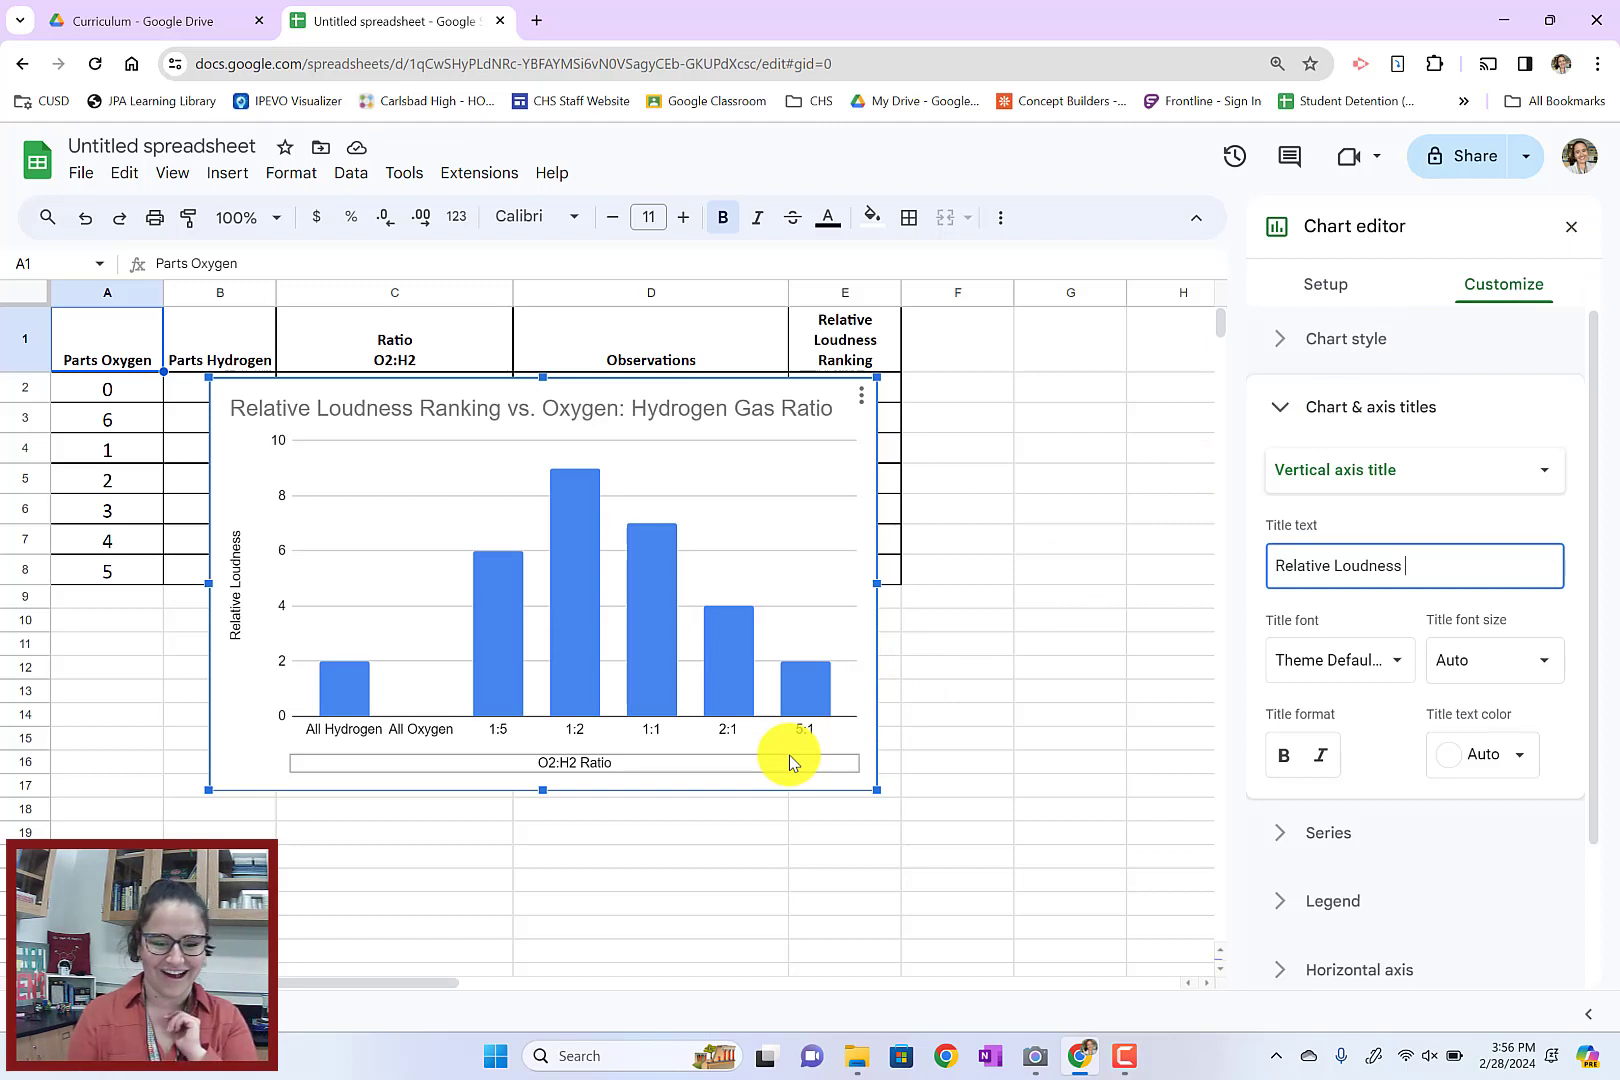
{"action": "left_click", "coordinate": [1571, 226]}
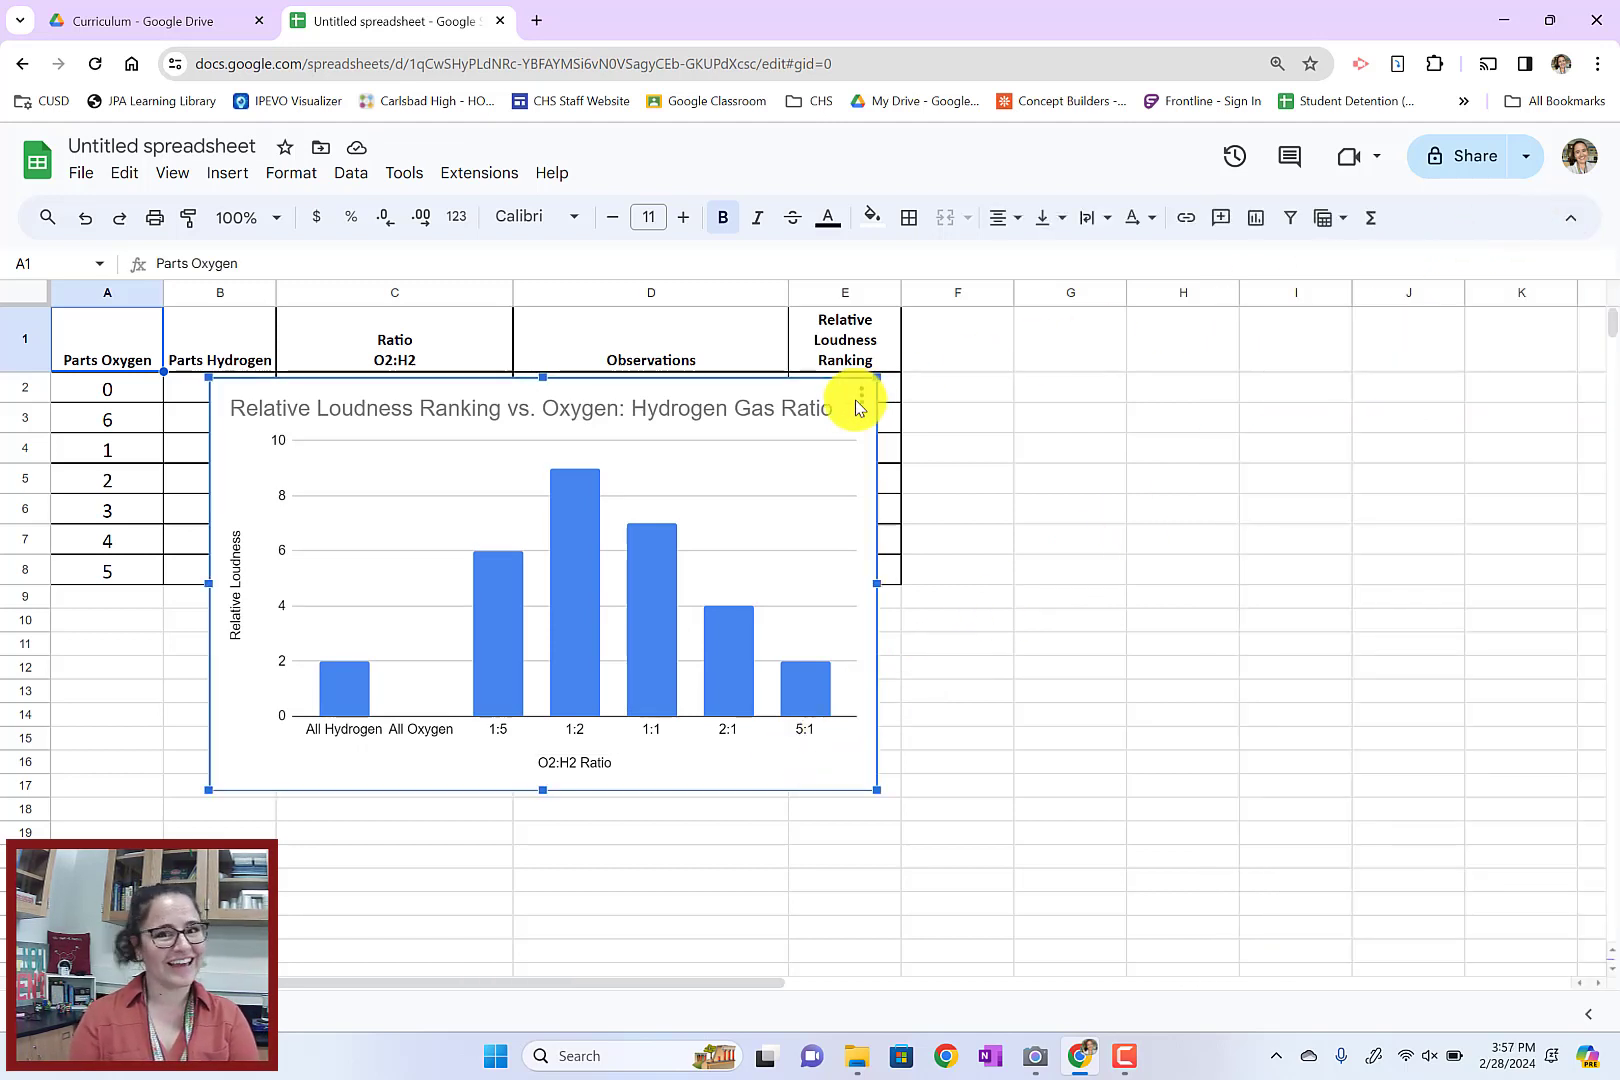
Move the chart beside the data table, starting around column F, so it no longer covers the data
{"action": "left_click_drag", "start_coordinate": [803, 394], "coordinate": [1532, 355]}
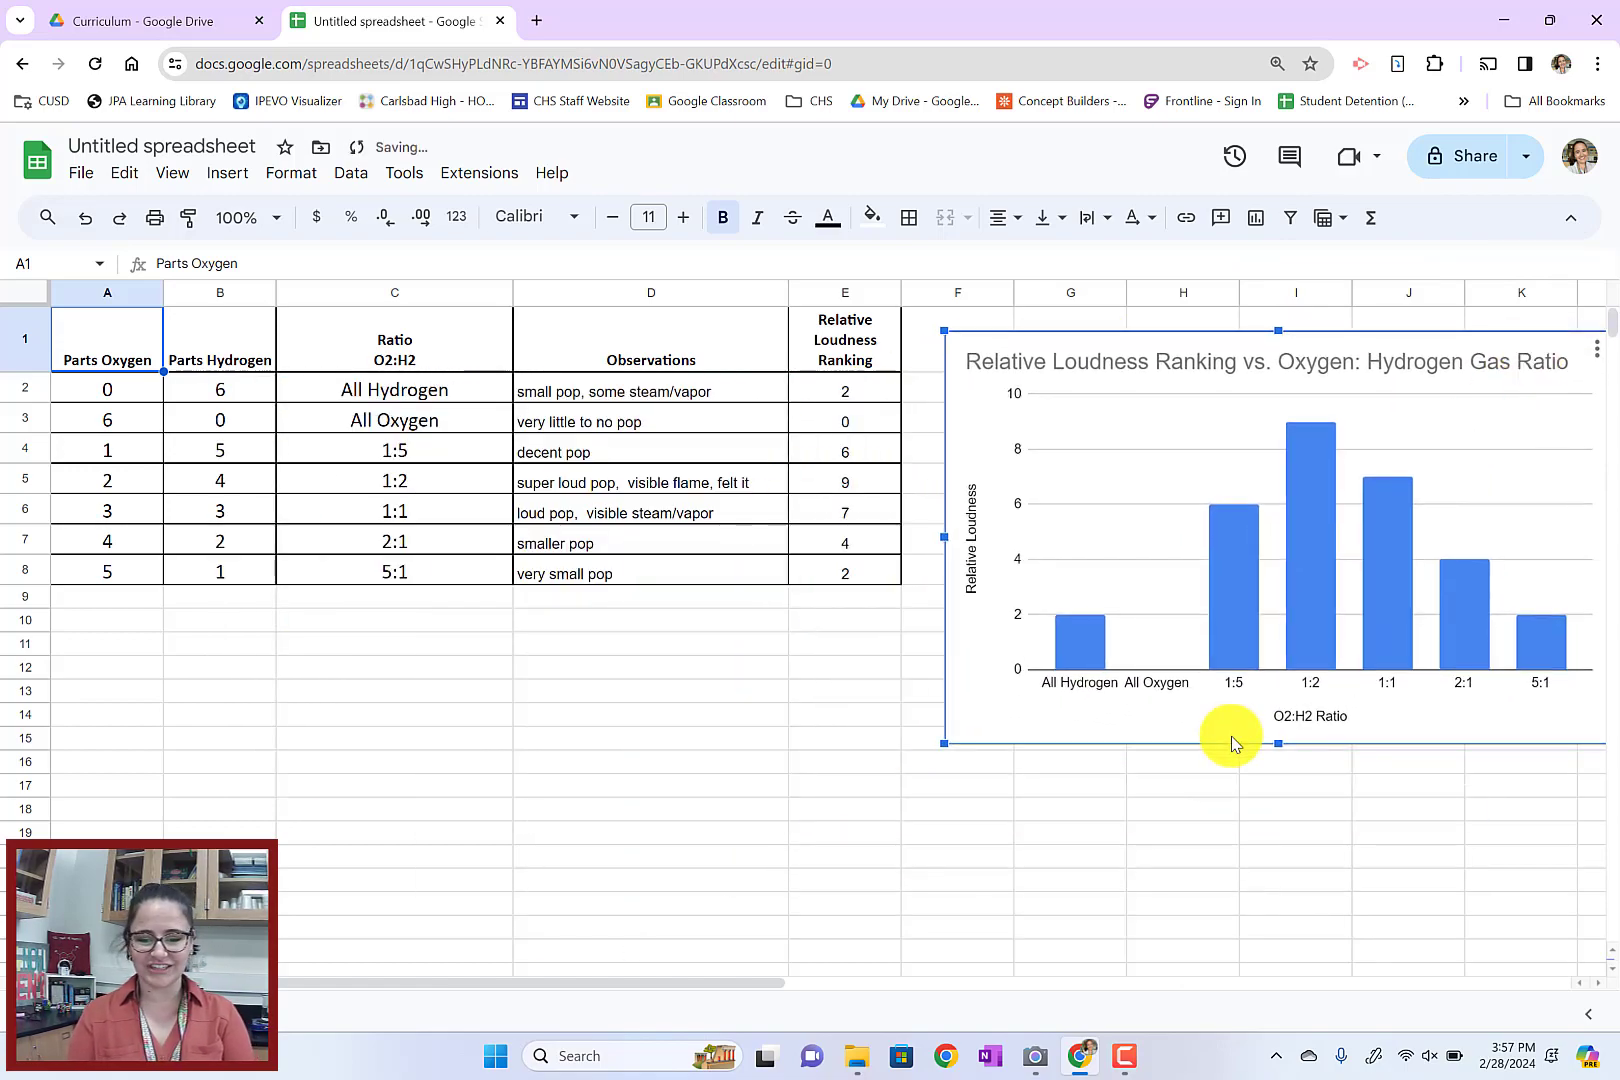